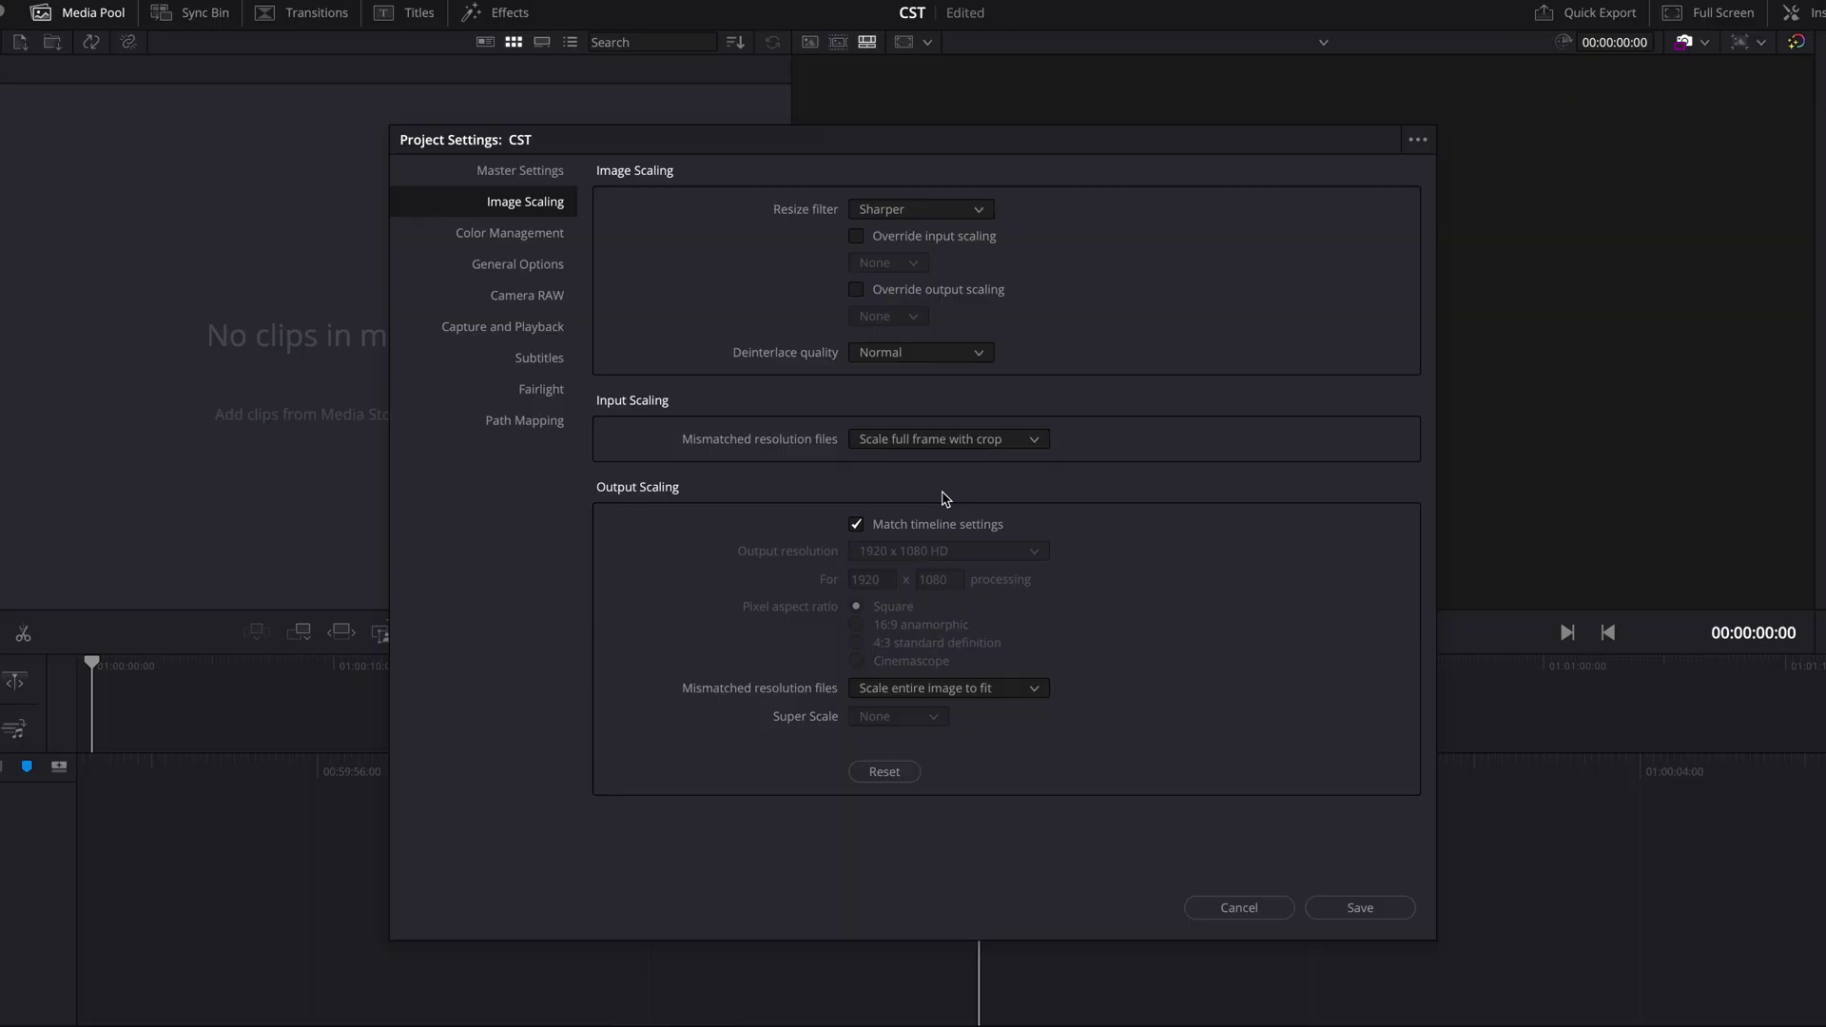
Switch the CST project settings to the Color Management page.
click(526, 238)
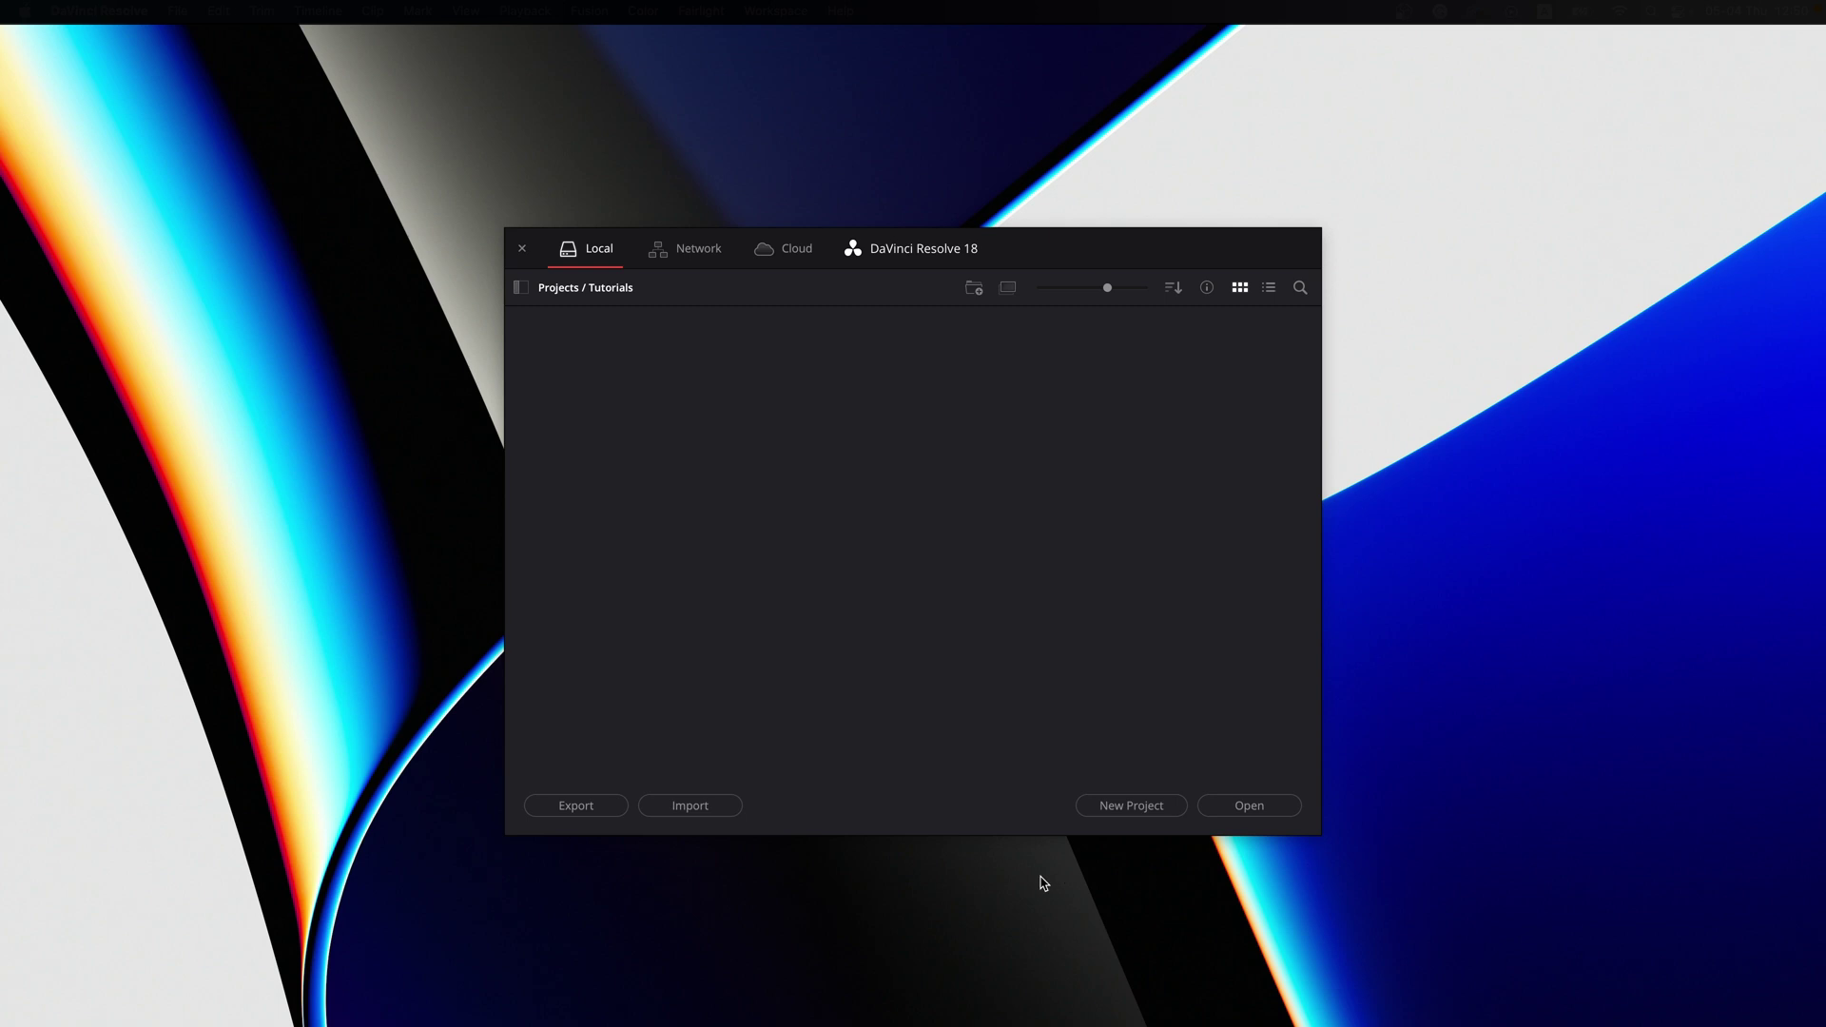
Create a new project named 'CST' from the Project Manager.
click(1124, 813)
text(CST)
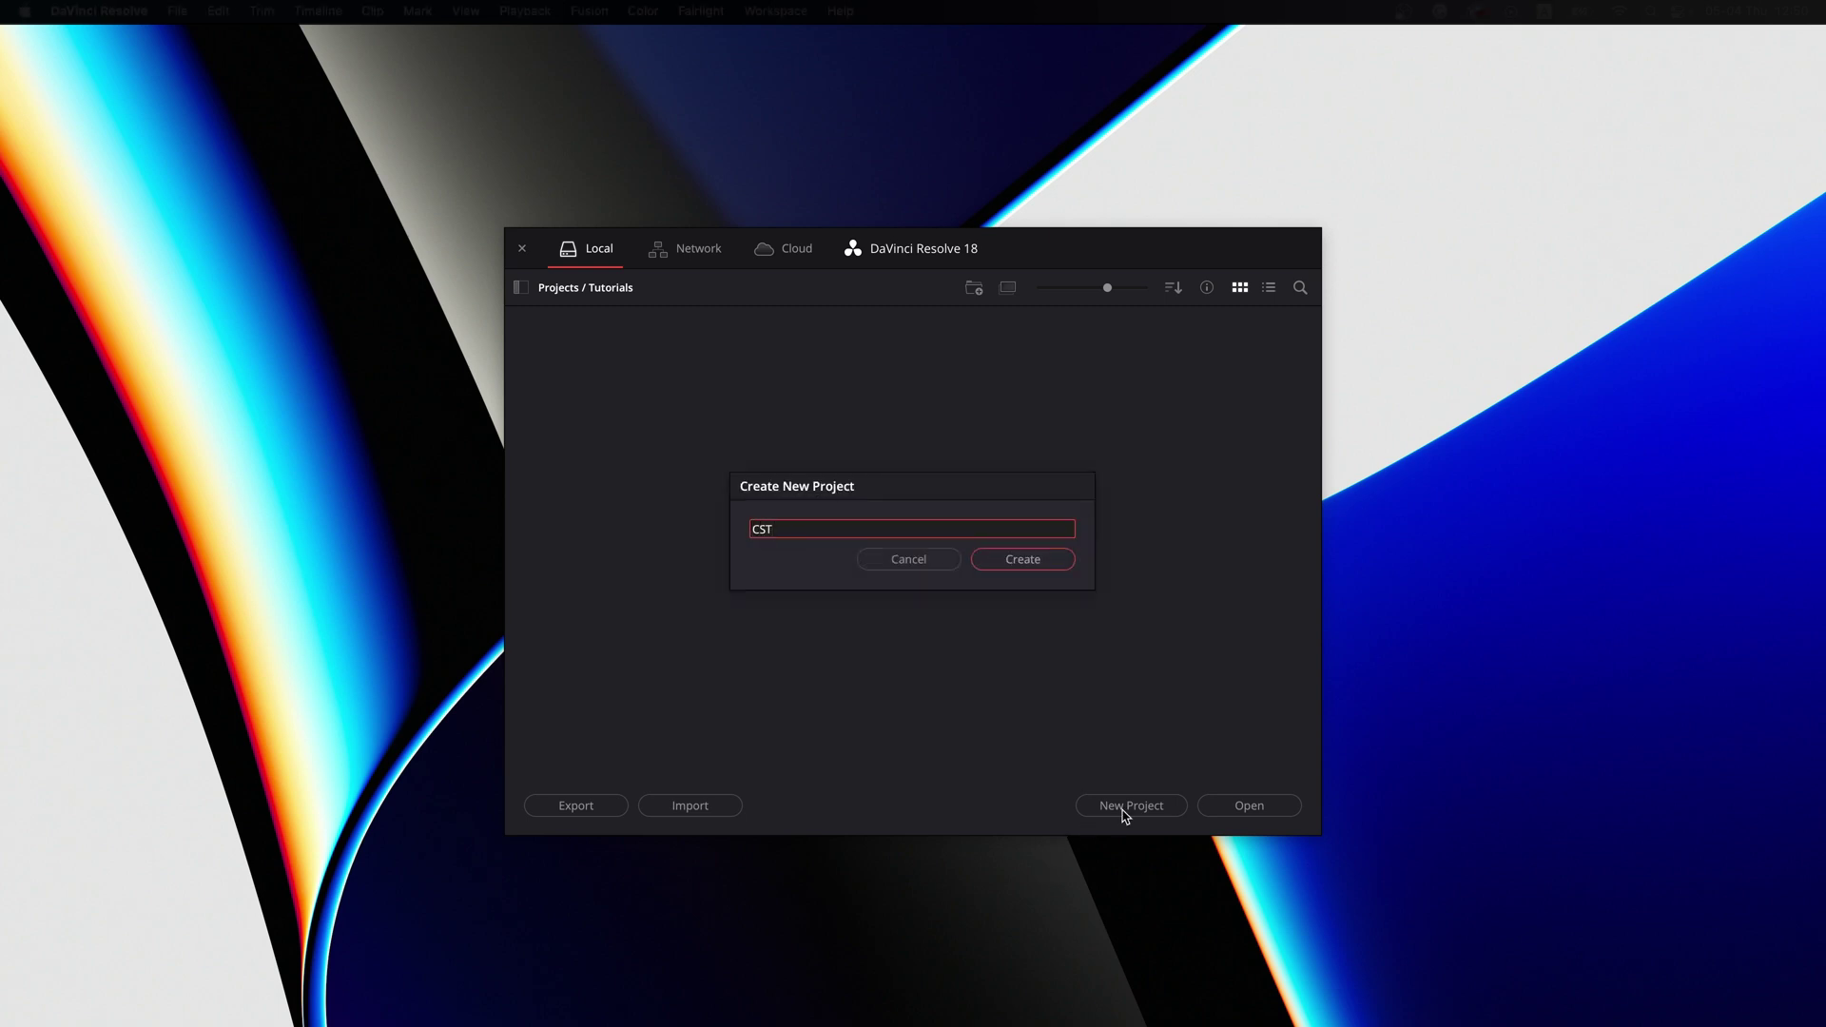
key(Return)
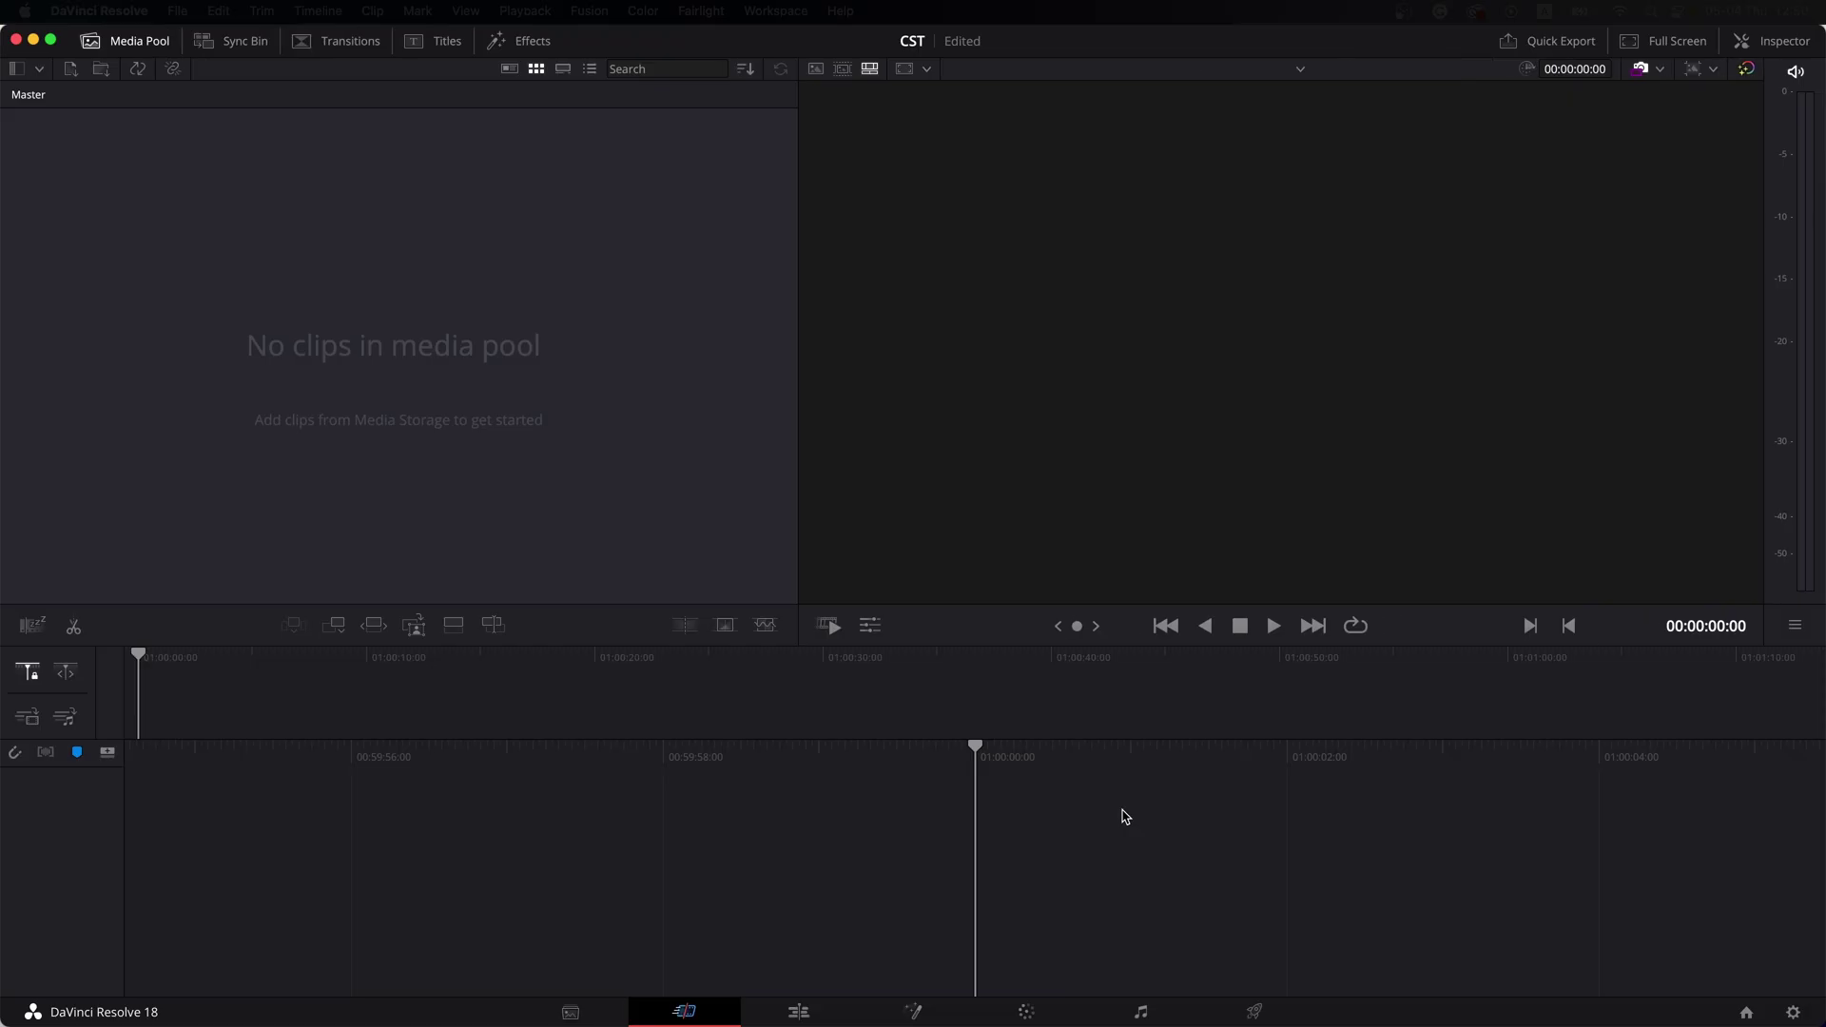
In Project Settings, set the timeline frame rate to 25 and monitoring data levels to Full.
click(1792, 1012)
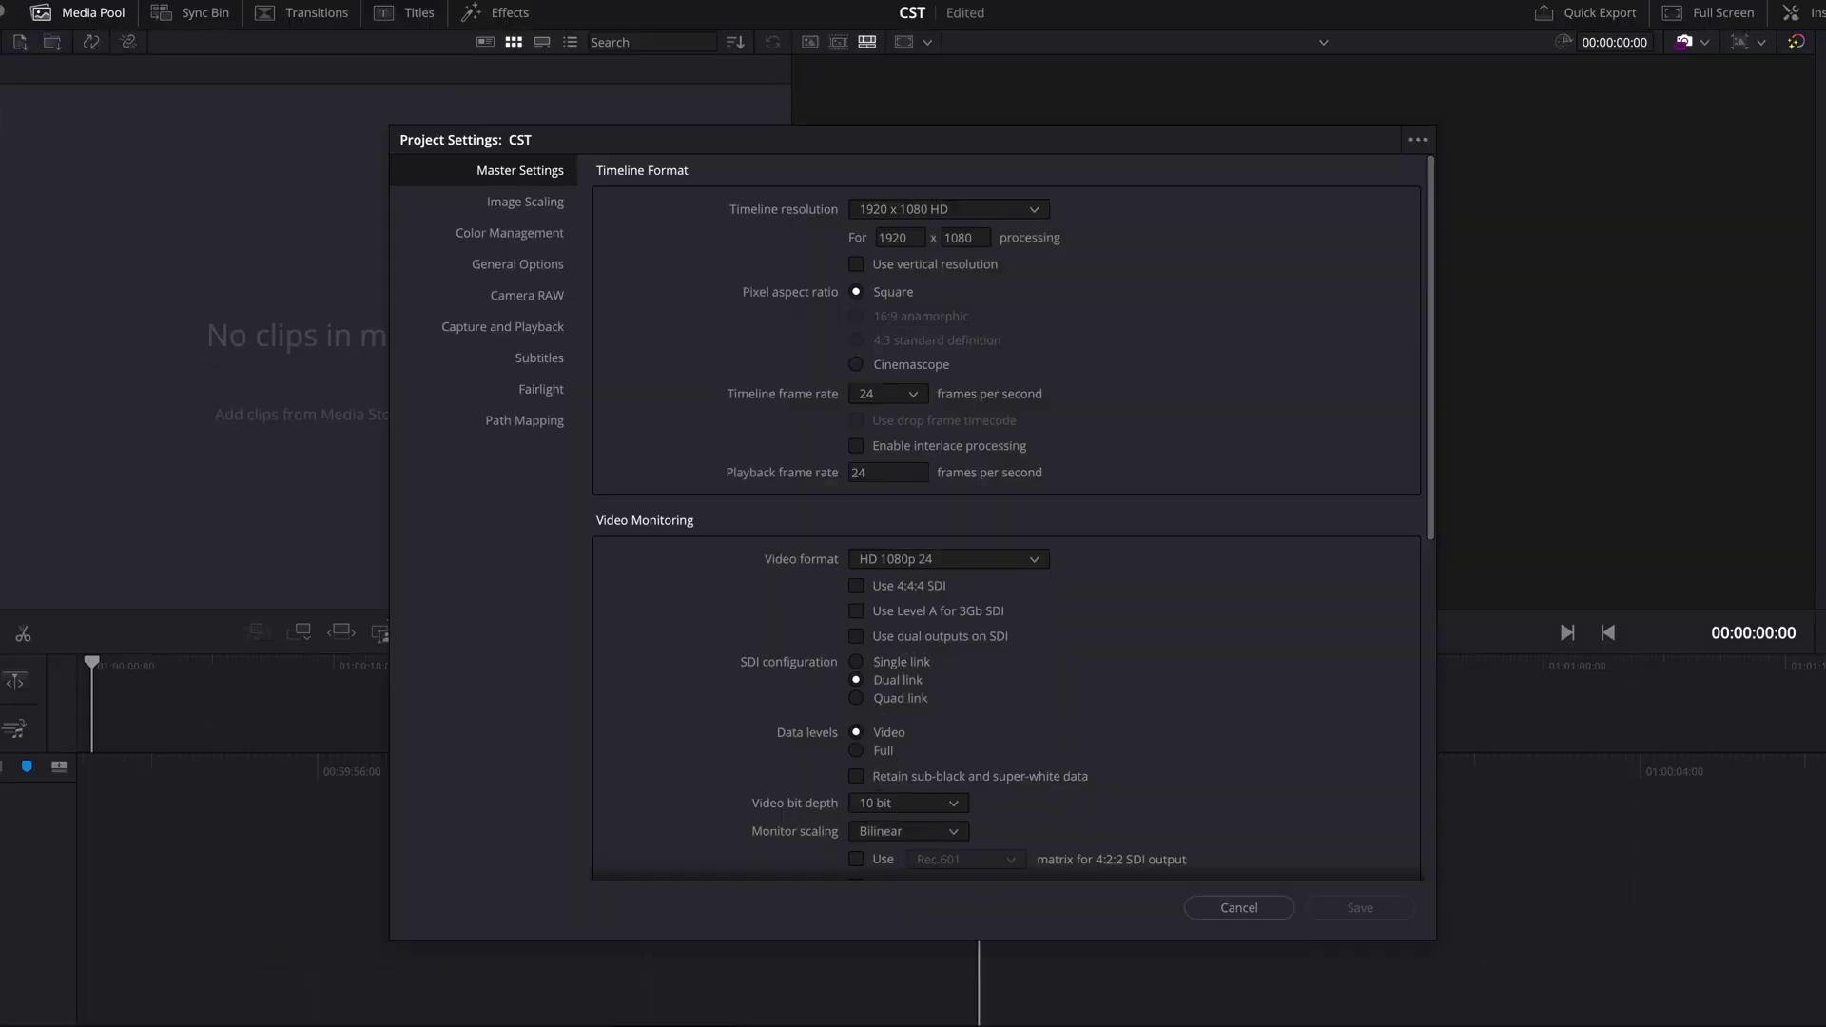
click(893, 404)
click(896, 500)
scroll(931, 609, down, 1)
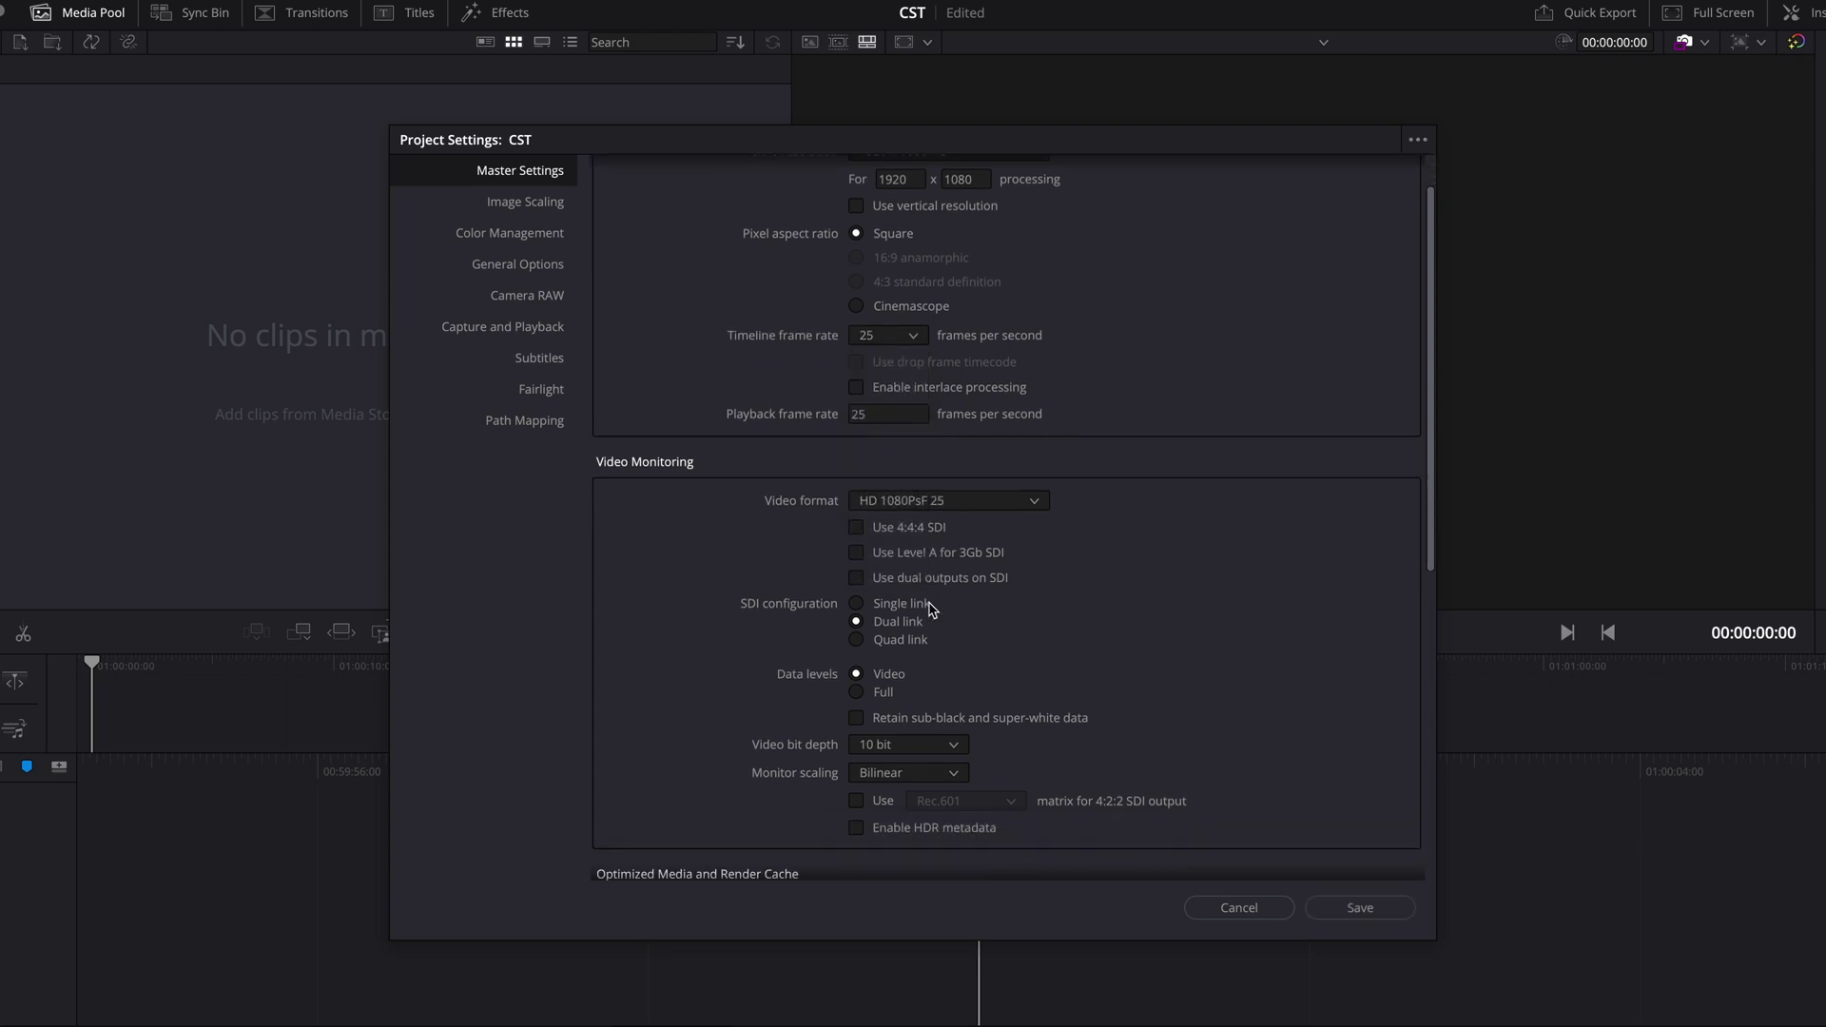
scroll(931, 609, down, 1)
click(870, 626)
Set Image Scaling to scale mismatched-resolution input files with Scale full frame with crop.
click(531, 208)
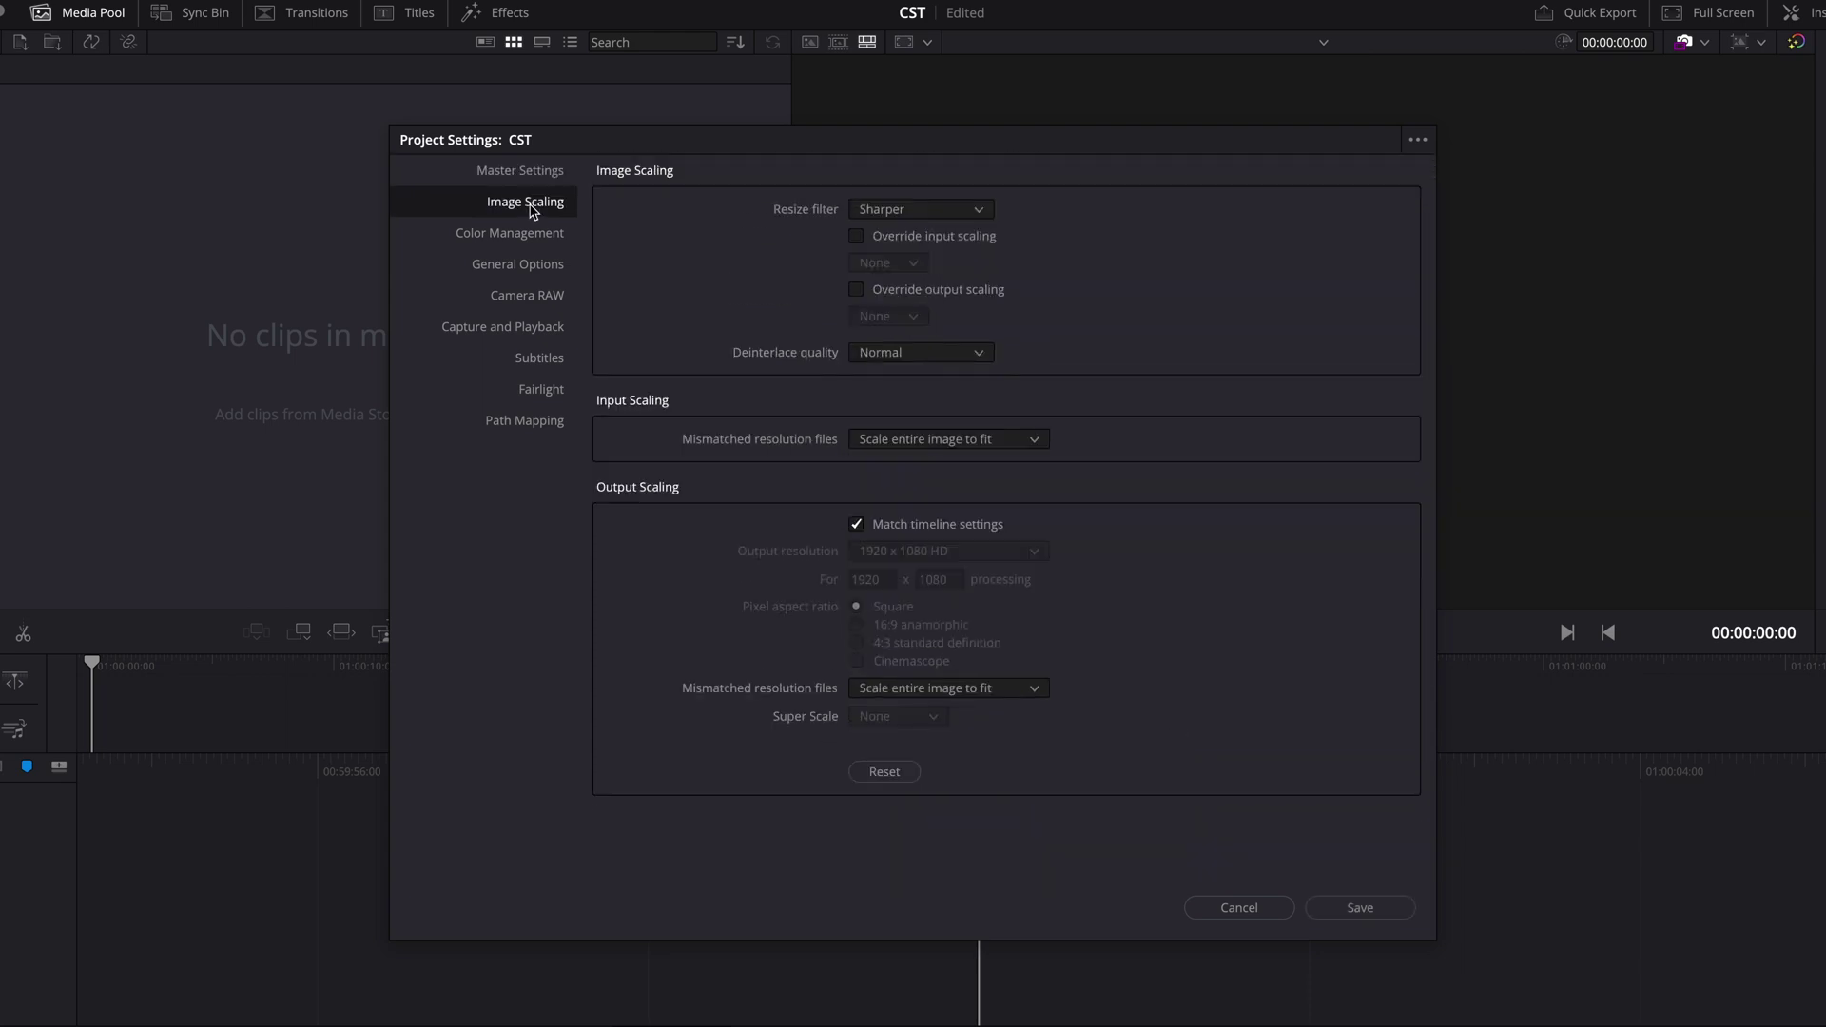
click(902, 441)
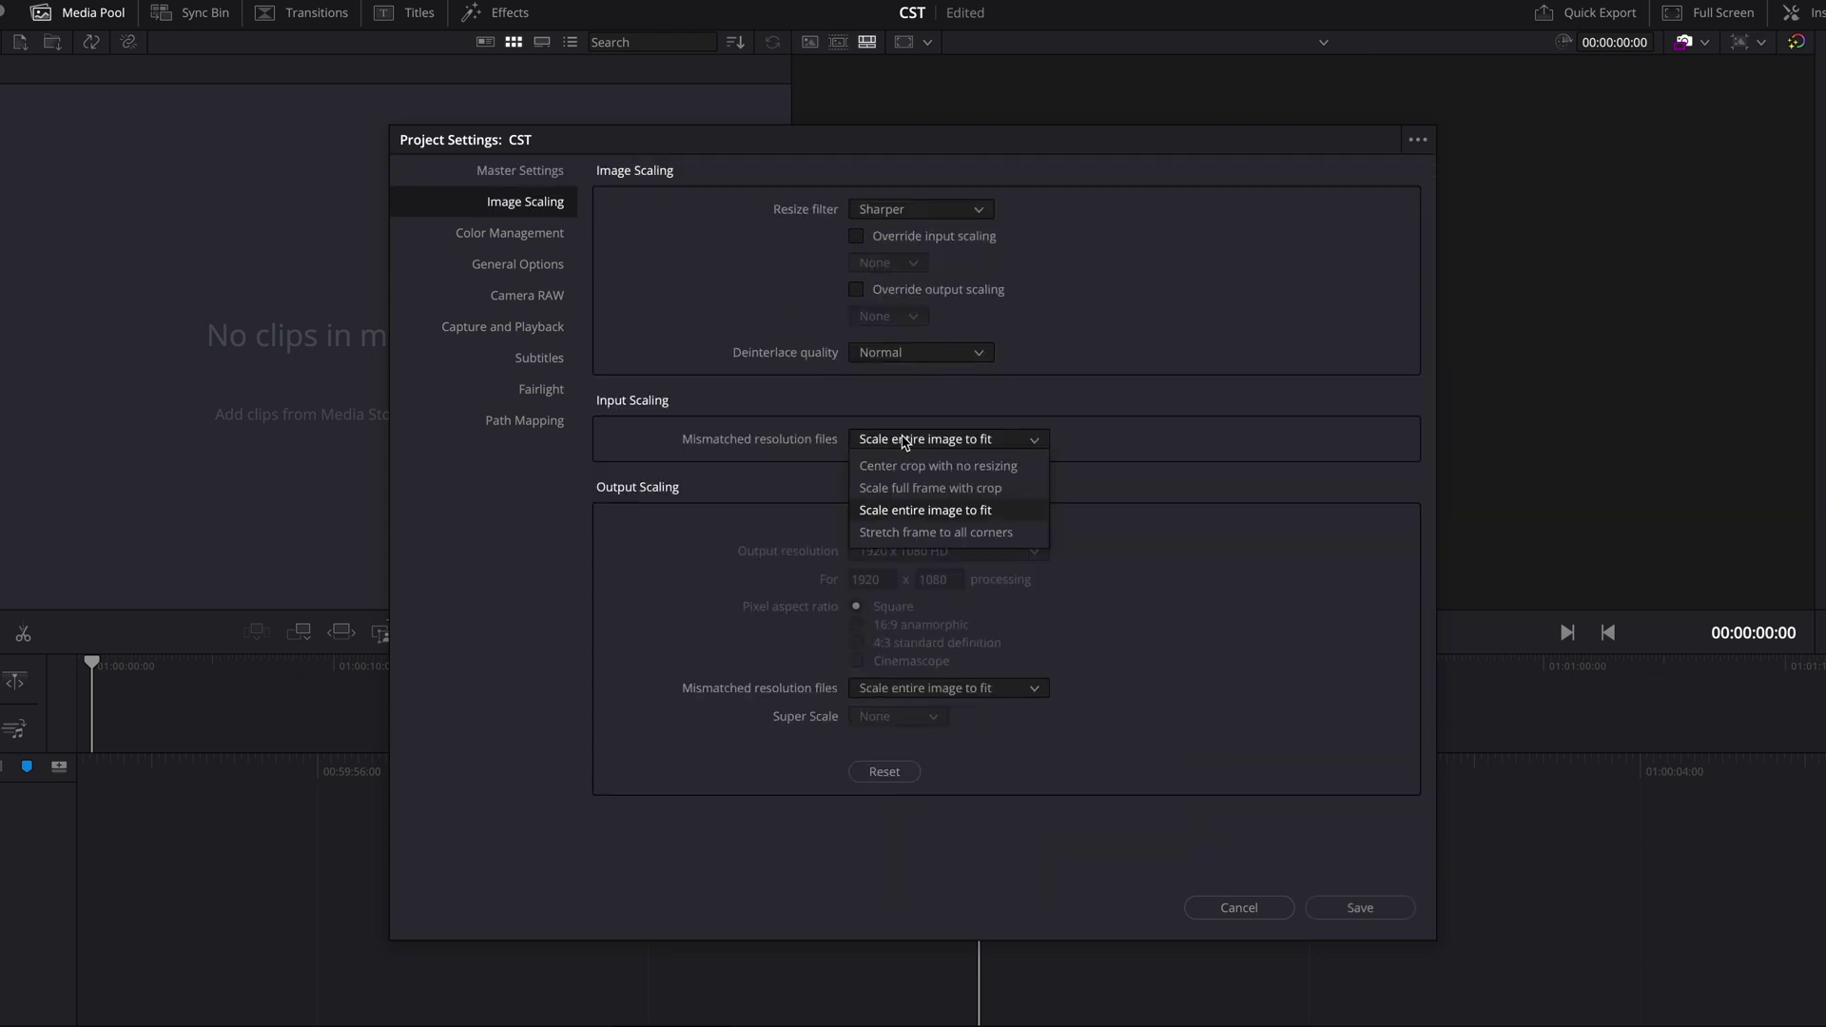
click(938, 488)
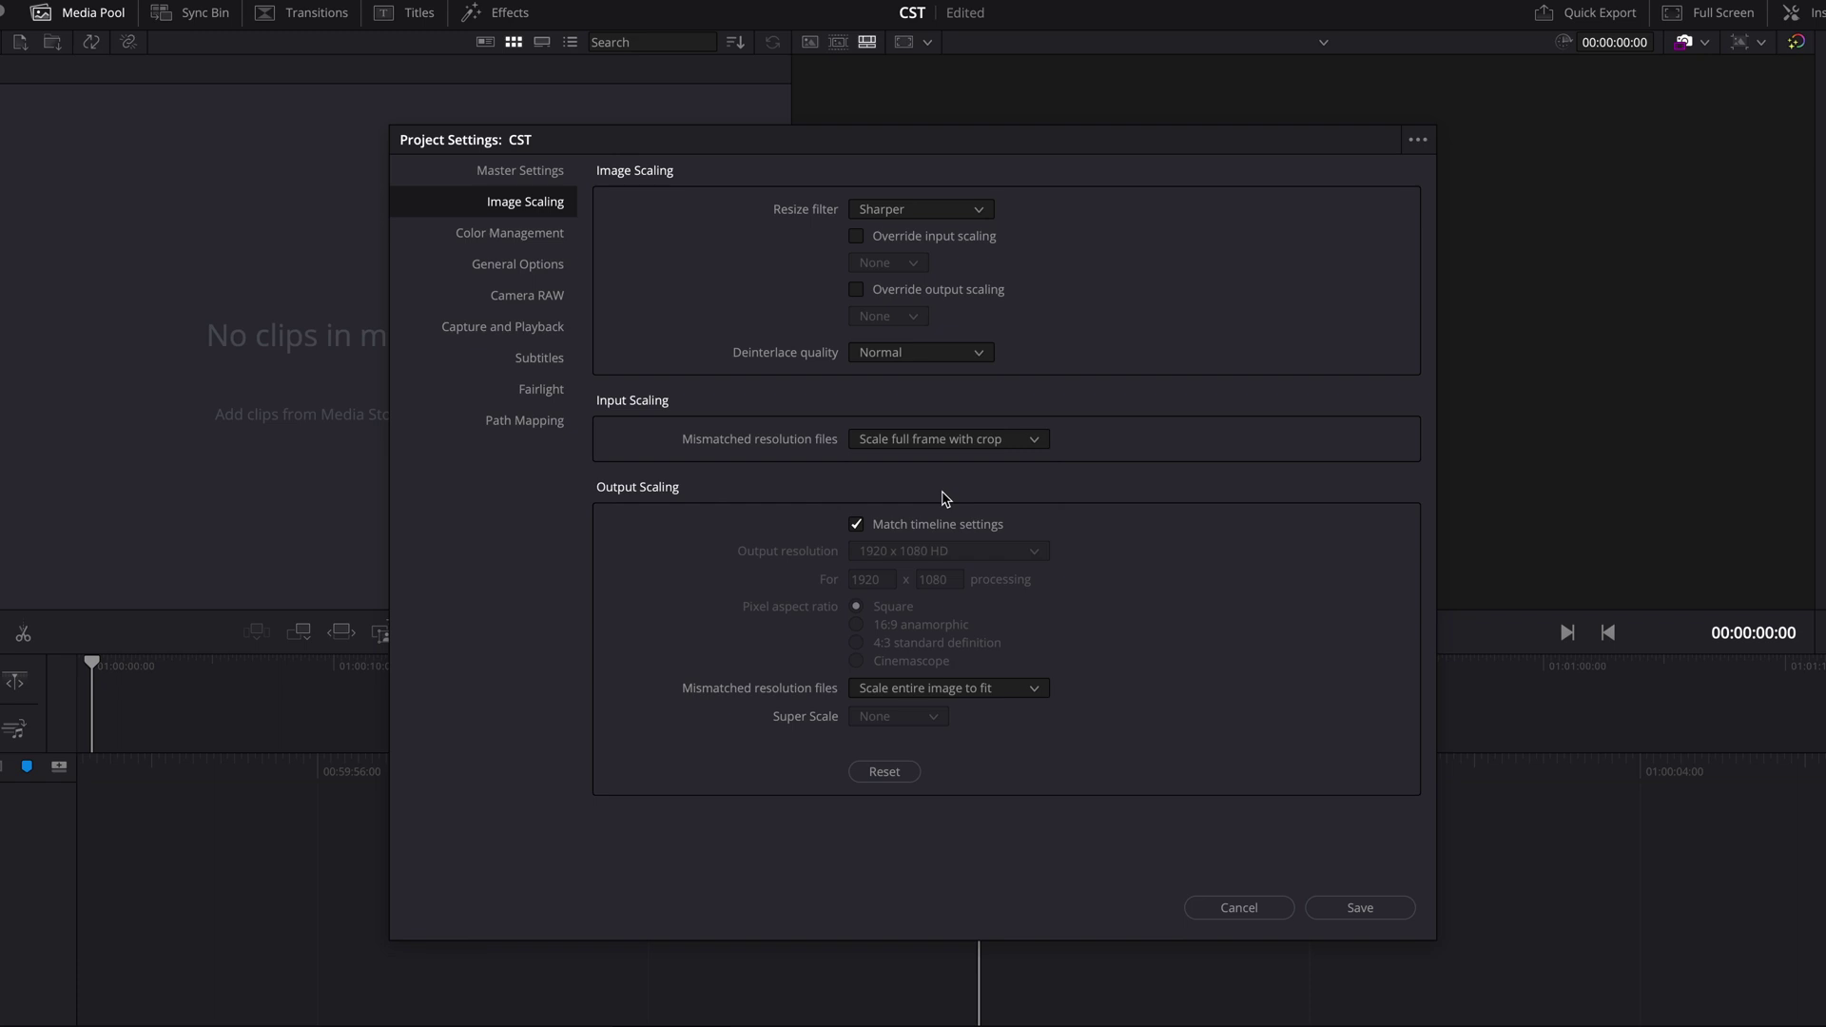
Set the timeline colour space to DaVinci WG/Intermediate in Color Management.
click(526, 238)
click(922, 266)
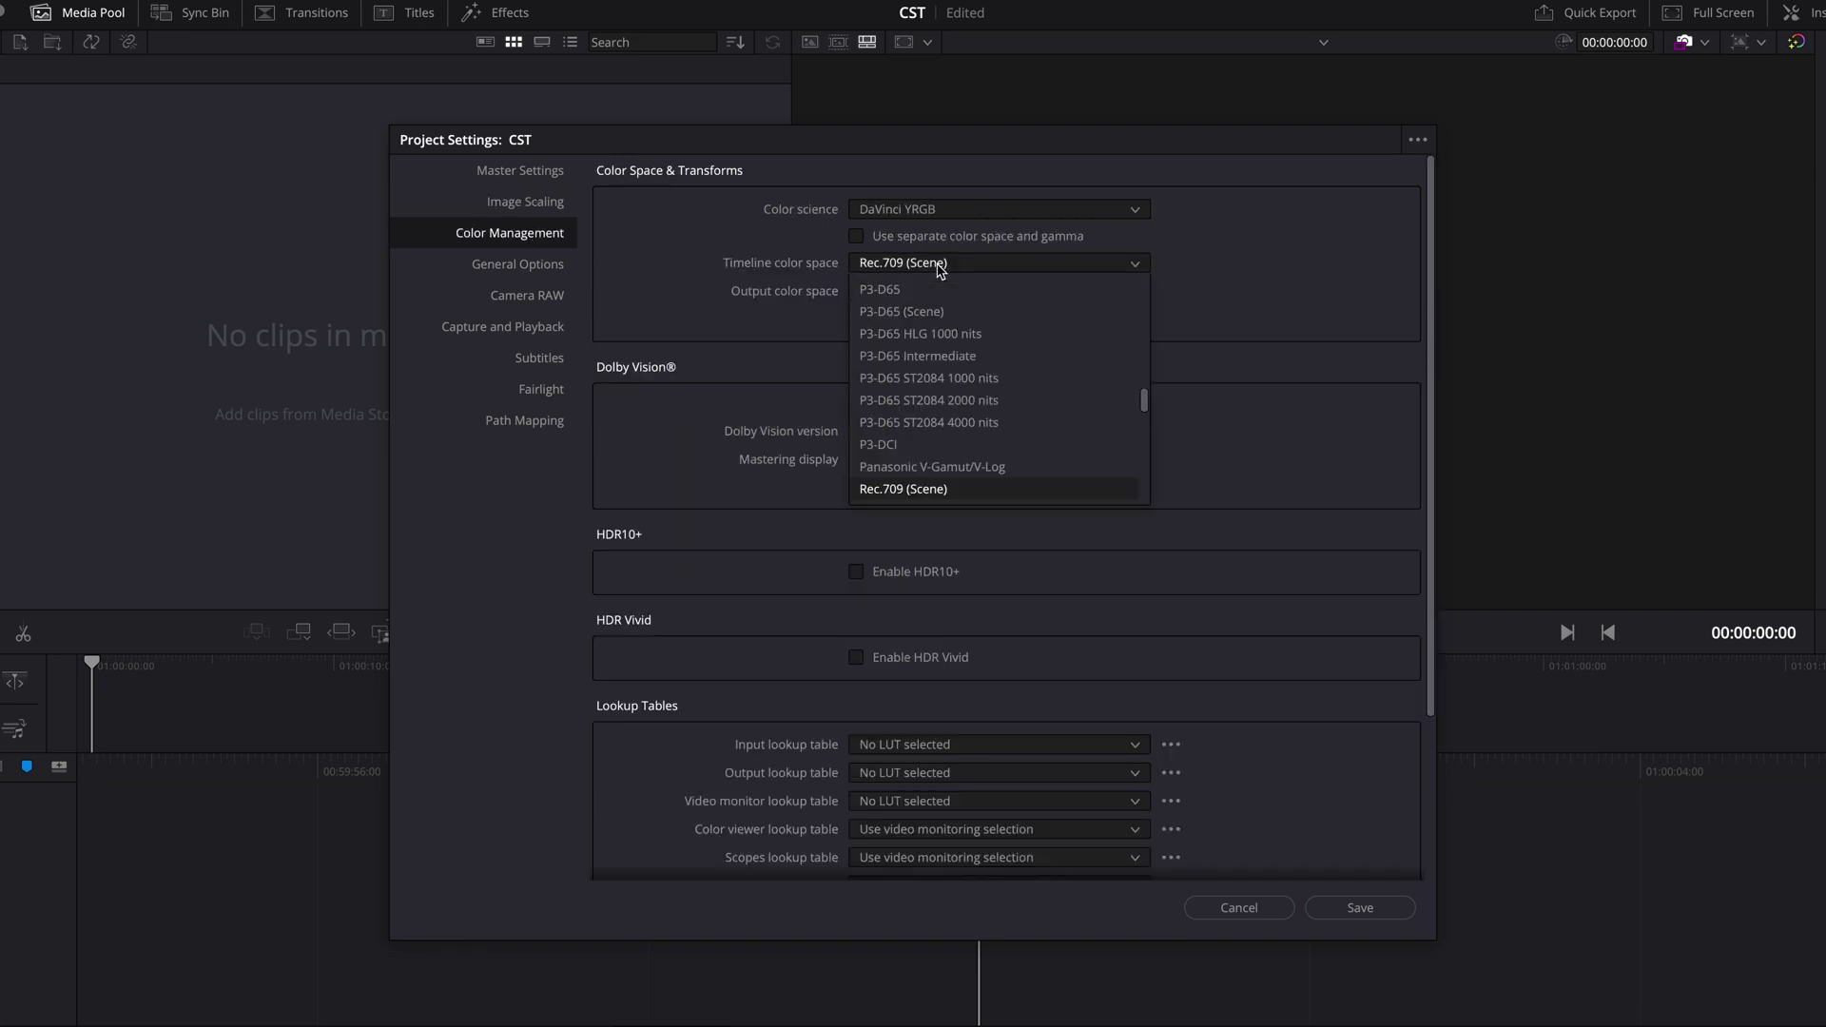
scroll(935, 350, up, 4)
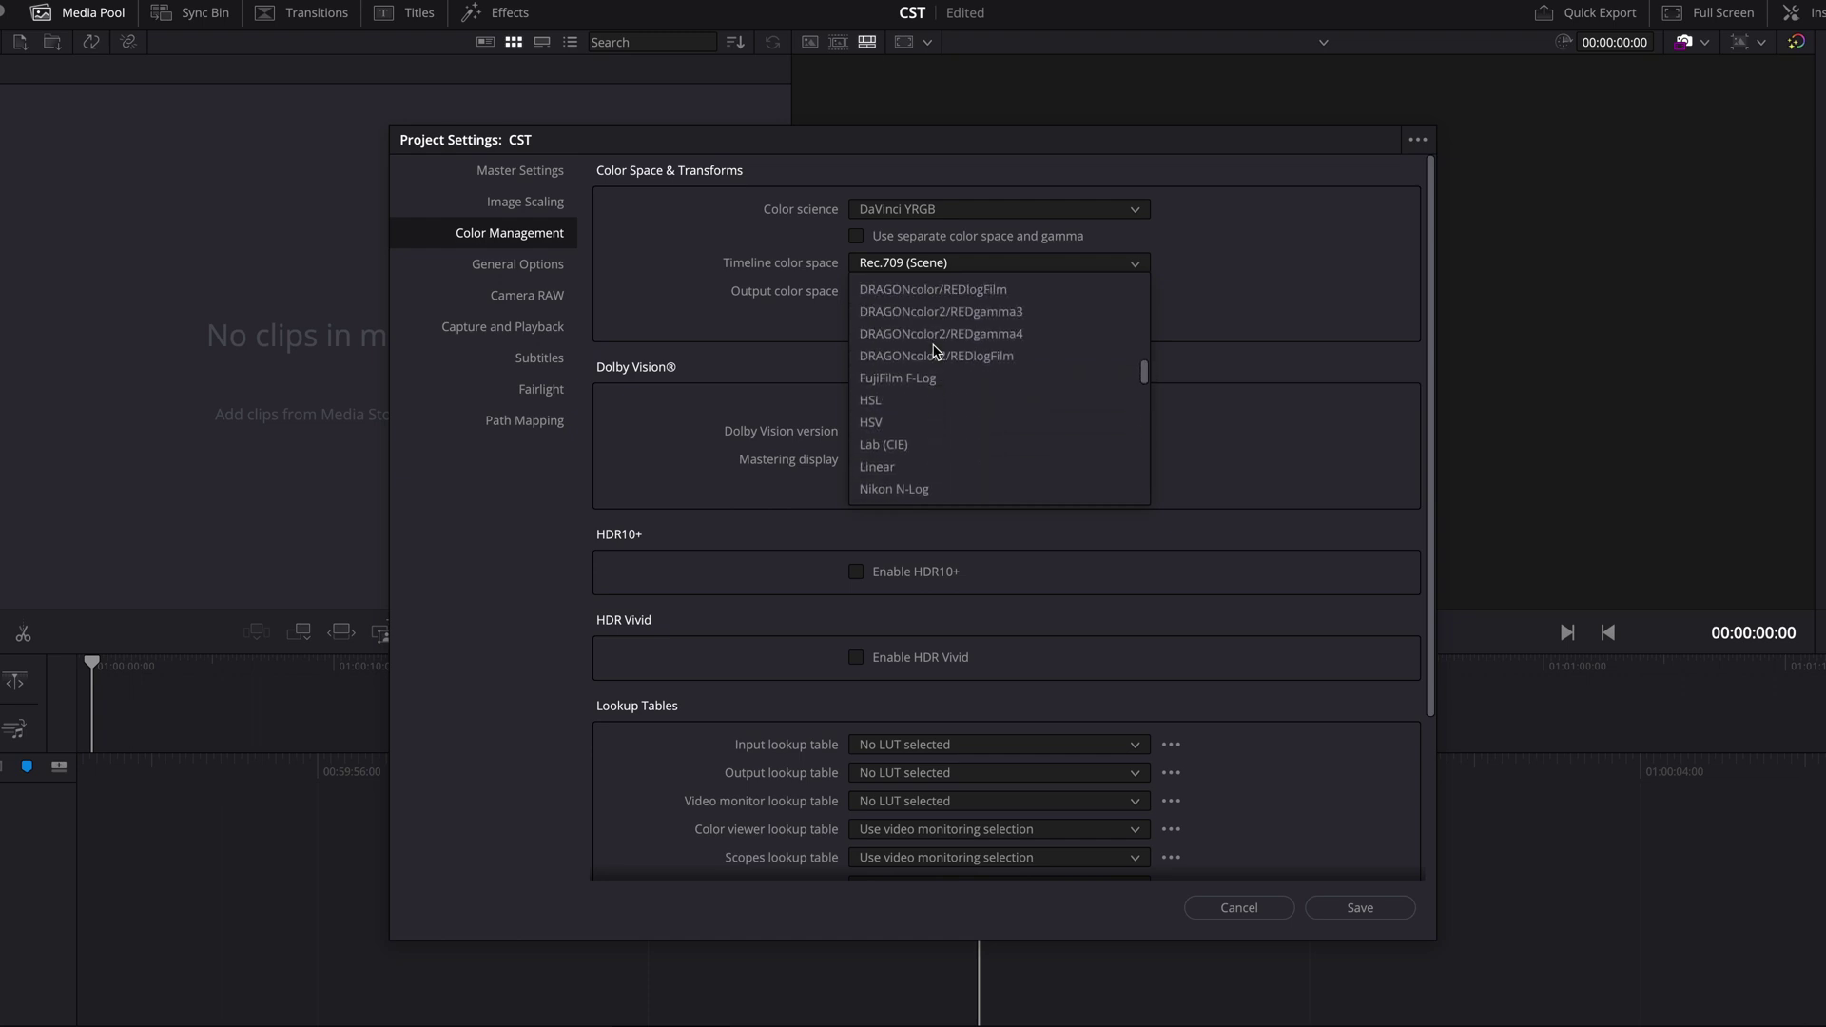
scroll(935, 349, up, 4)
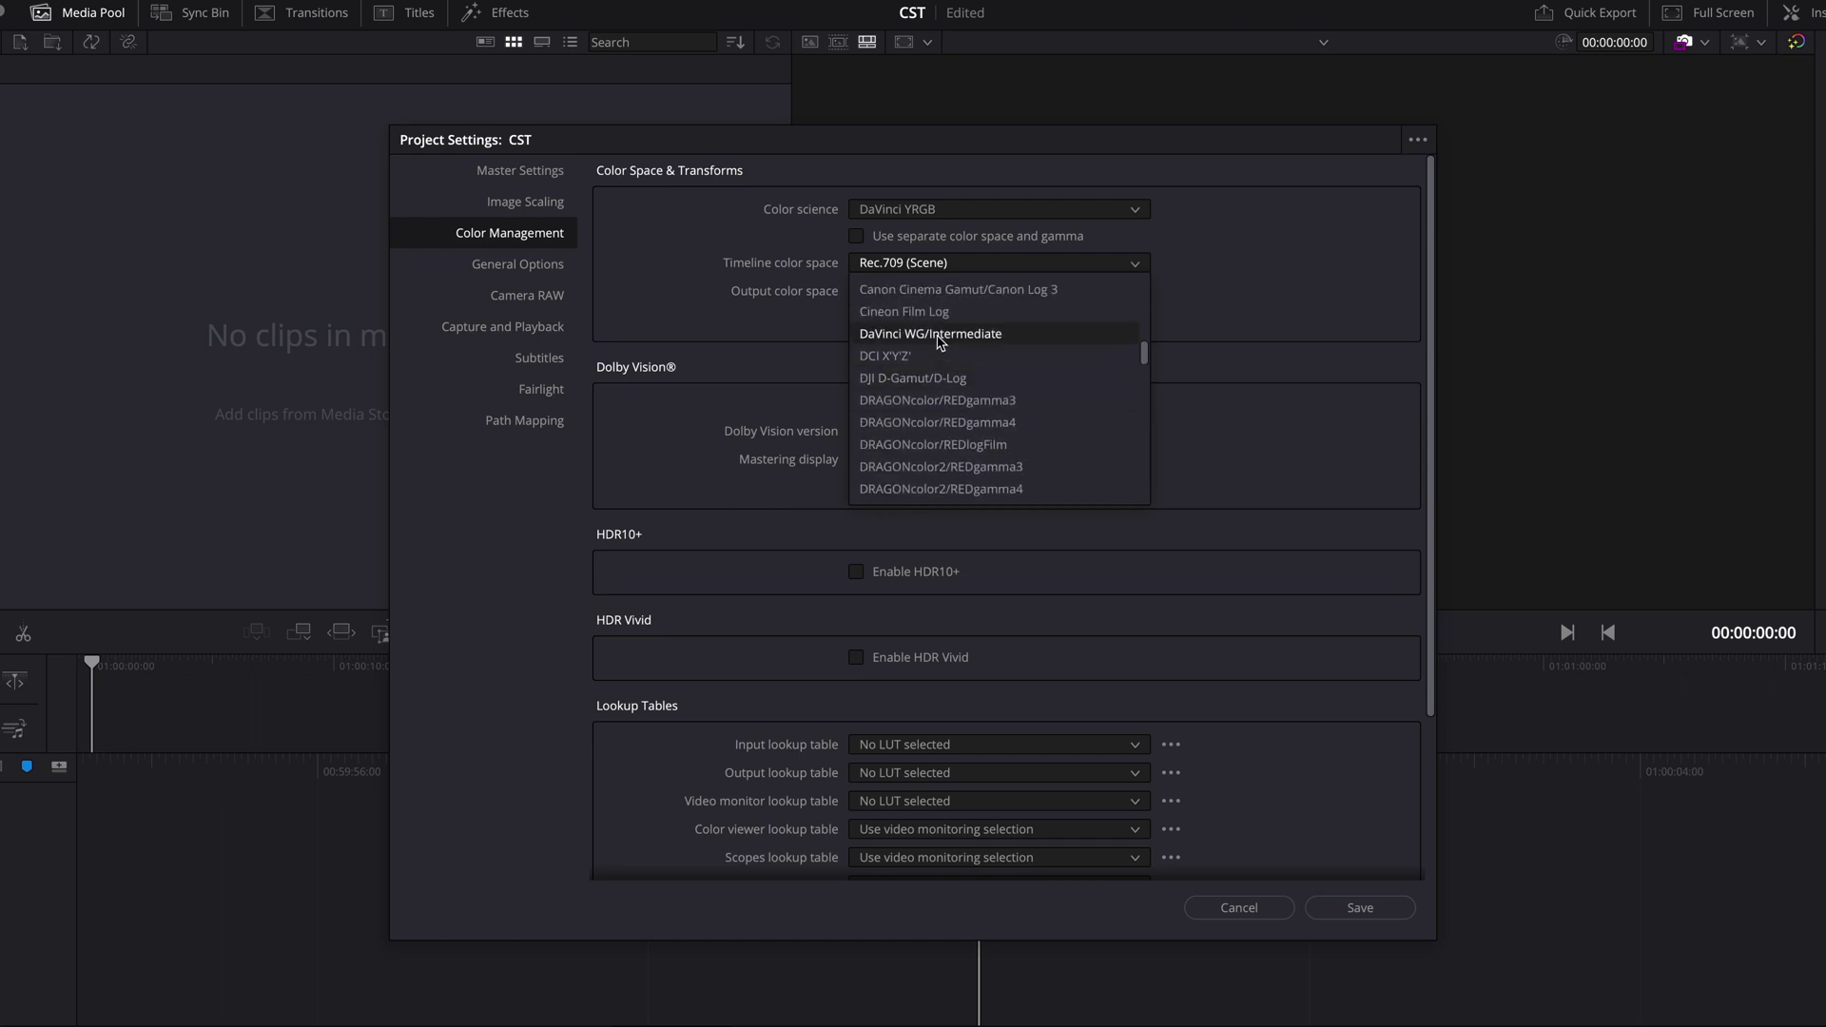
click(939, 334)
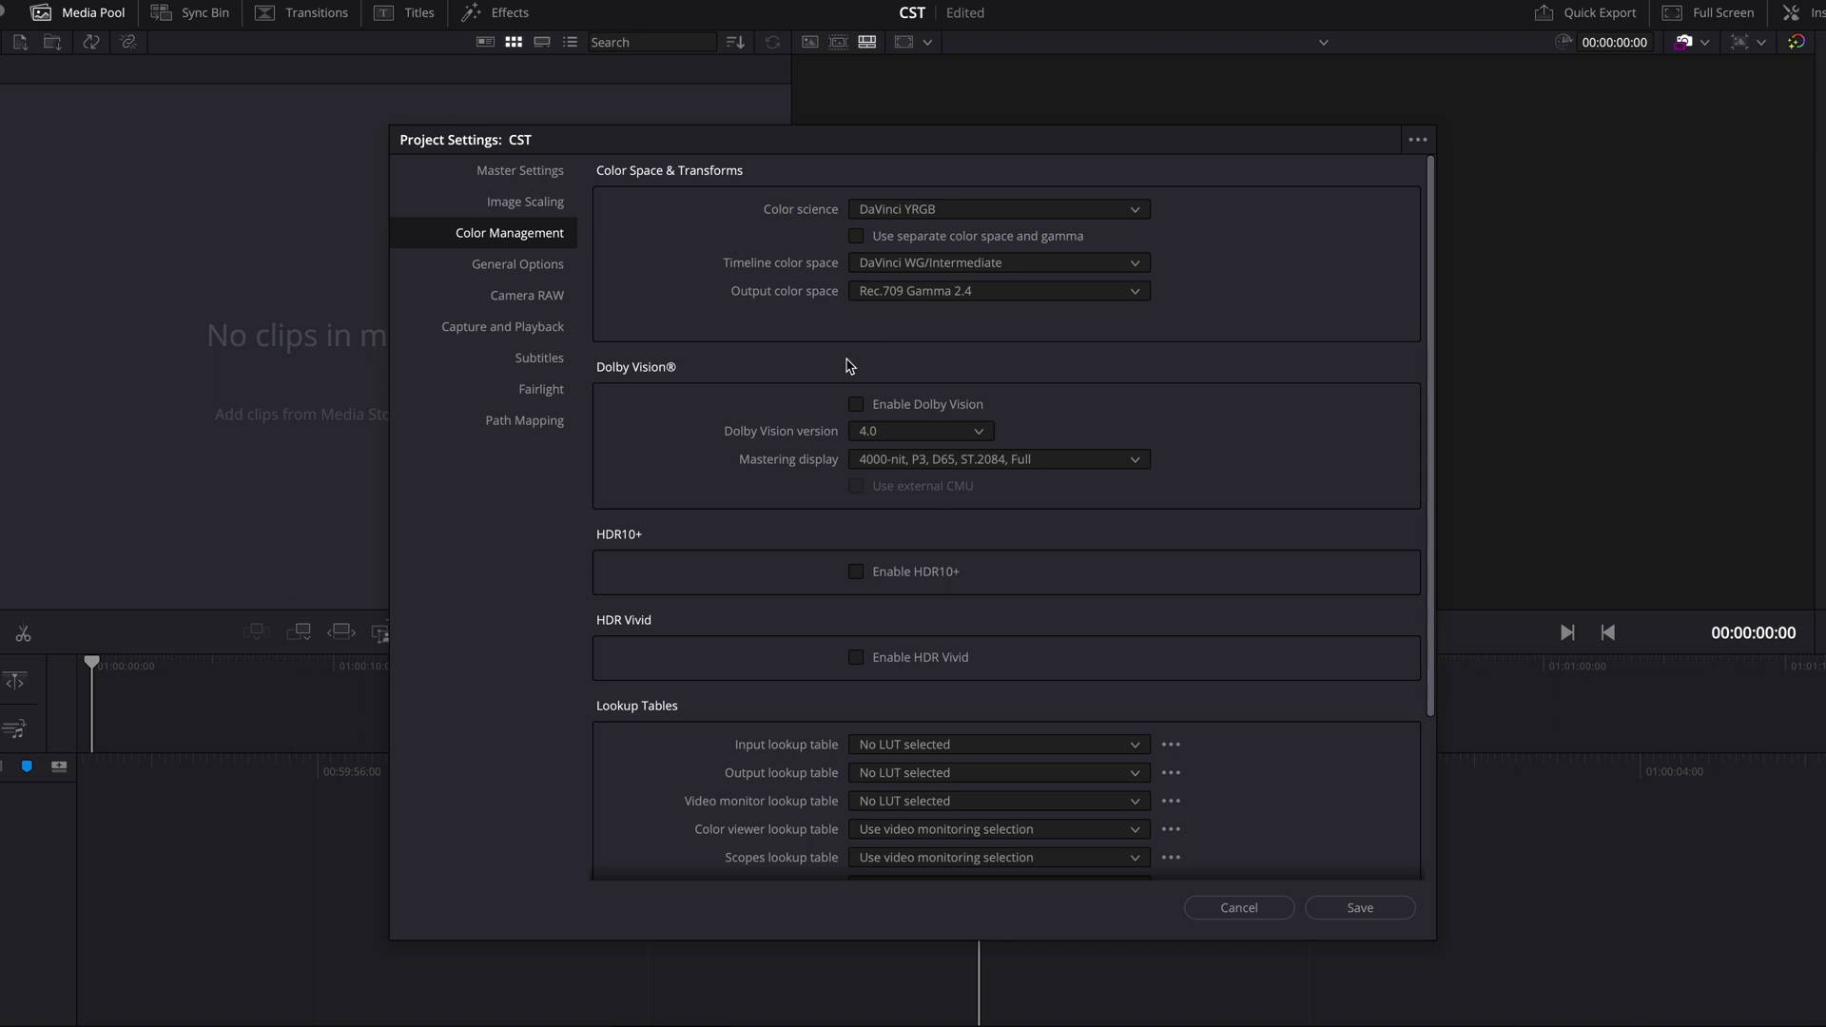
Set the mixed frame rate format to None in General Options.
click(527, 268)
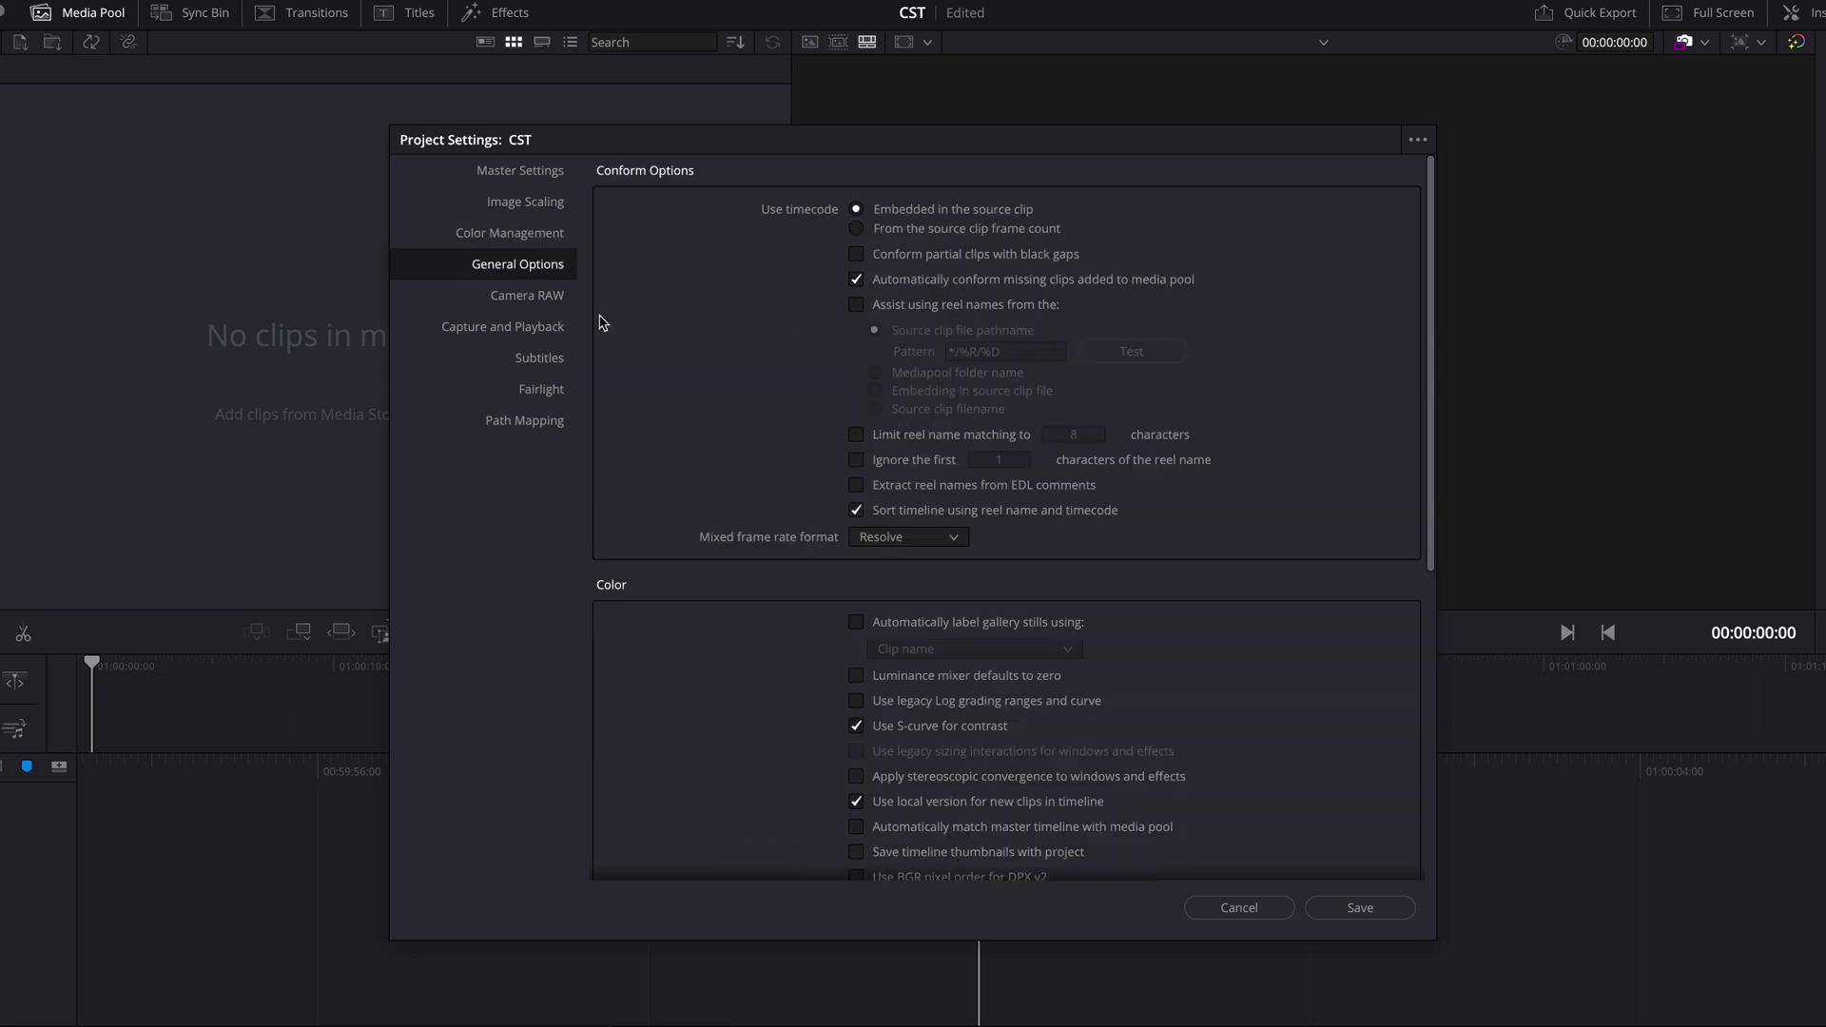
click(909, 542)
click(870, 626)
Set the Camera RAW profile to Blackmagic RAW.
click(537, 300)
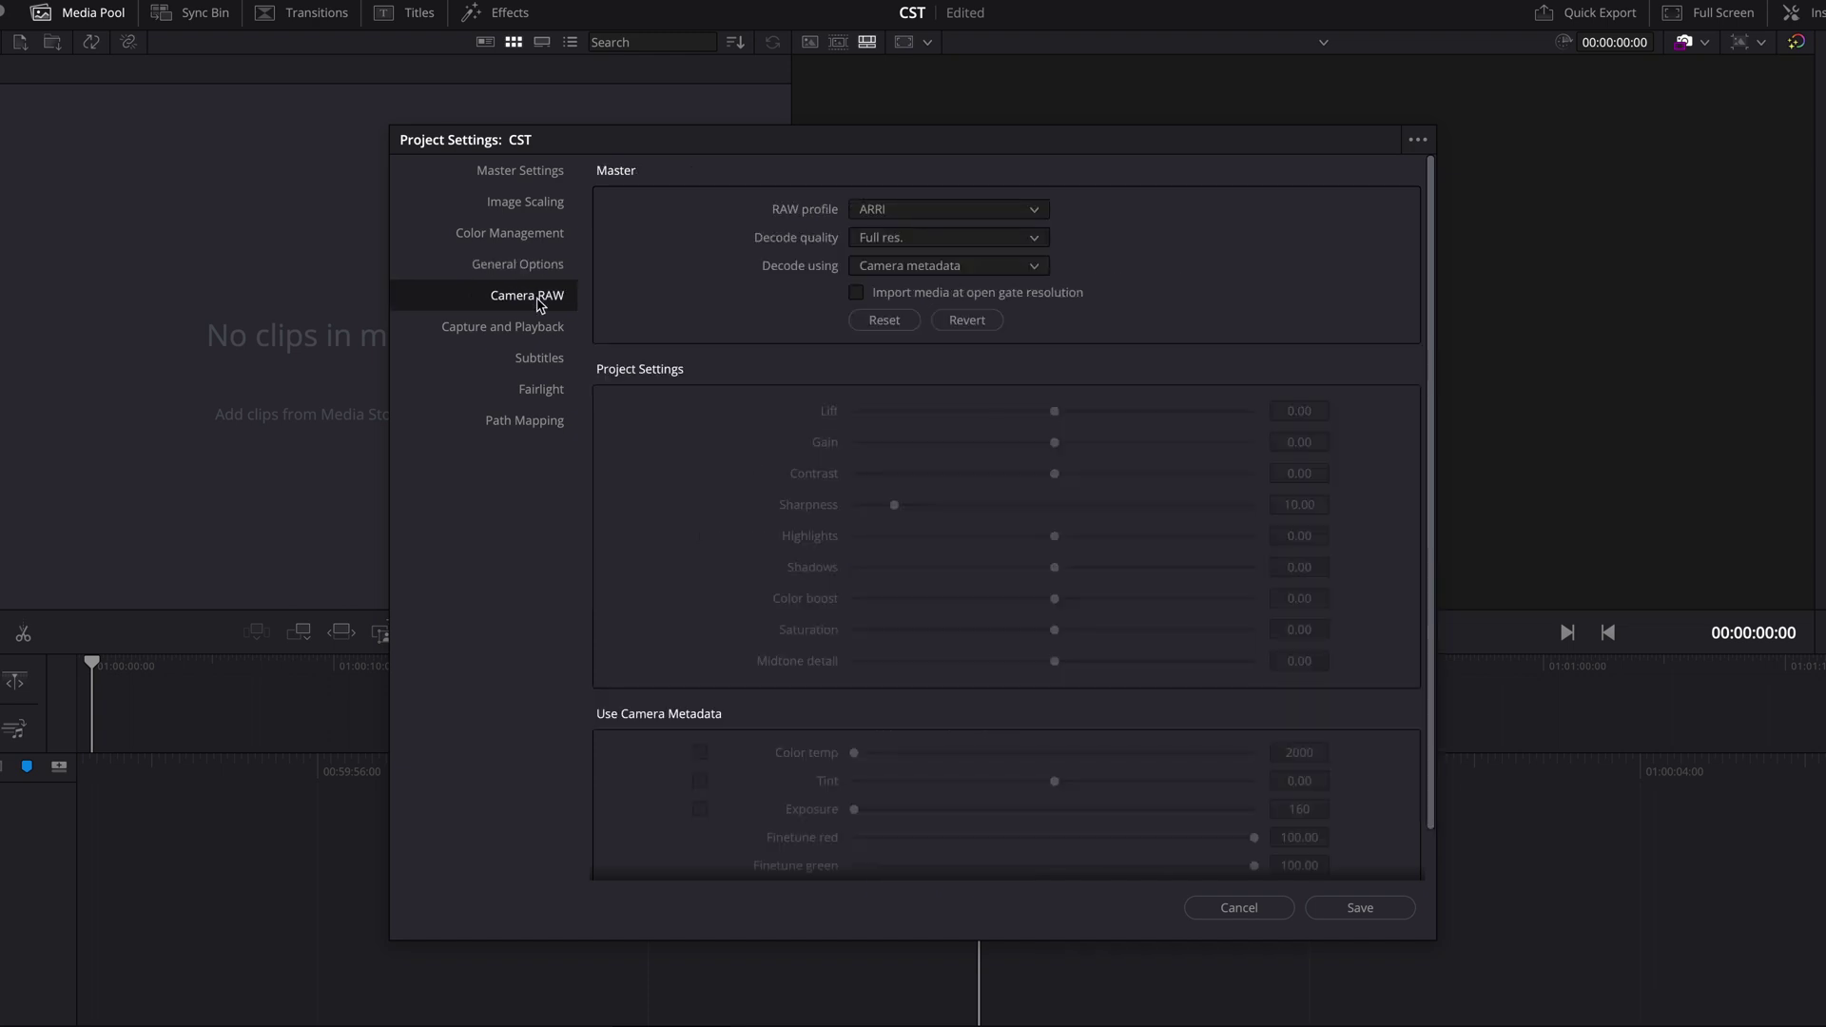
click(925, 220)
click(931, 253)
click(554, 269)
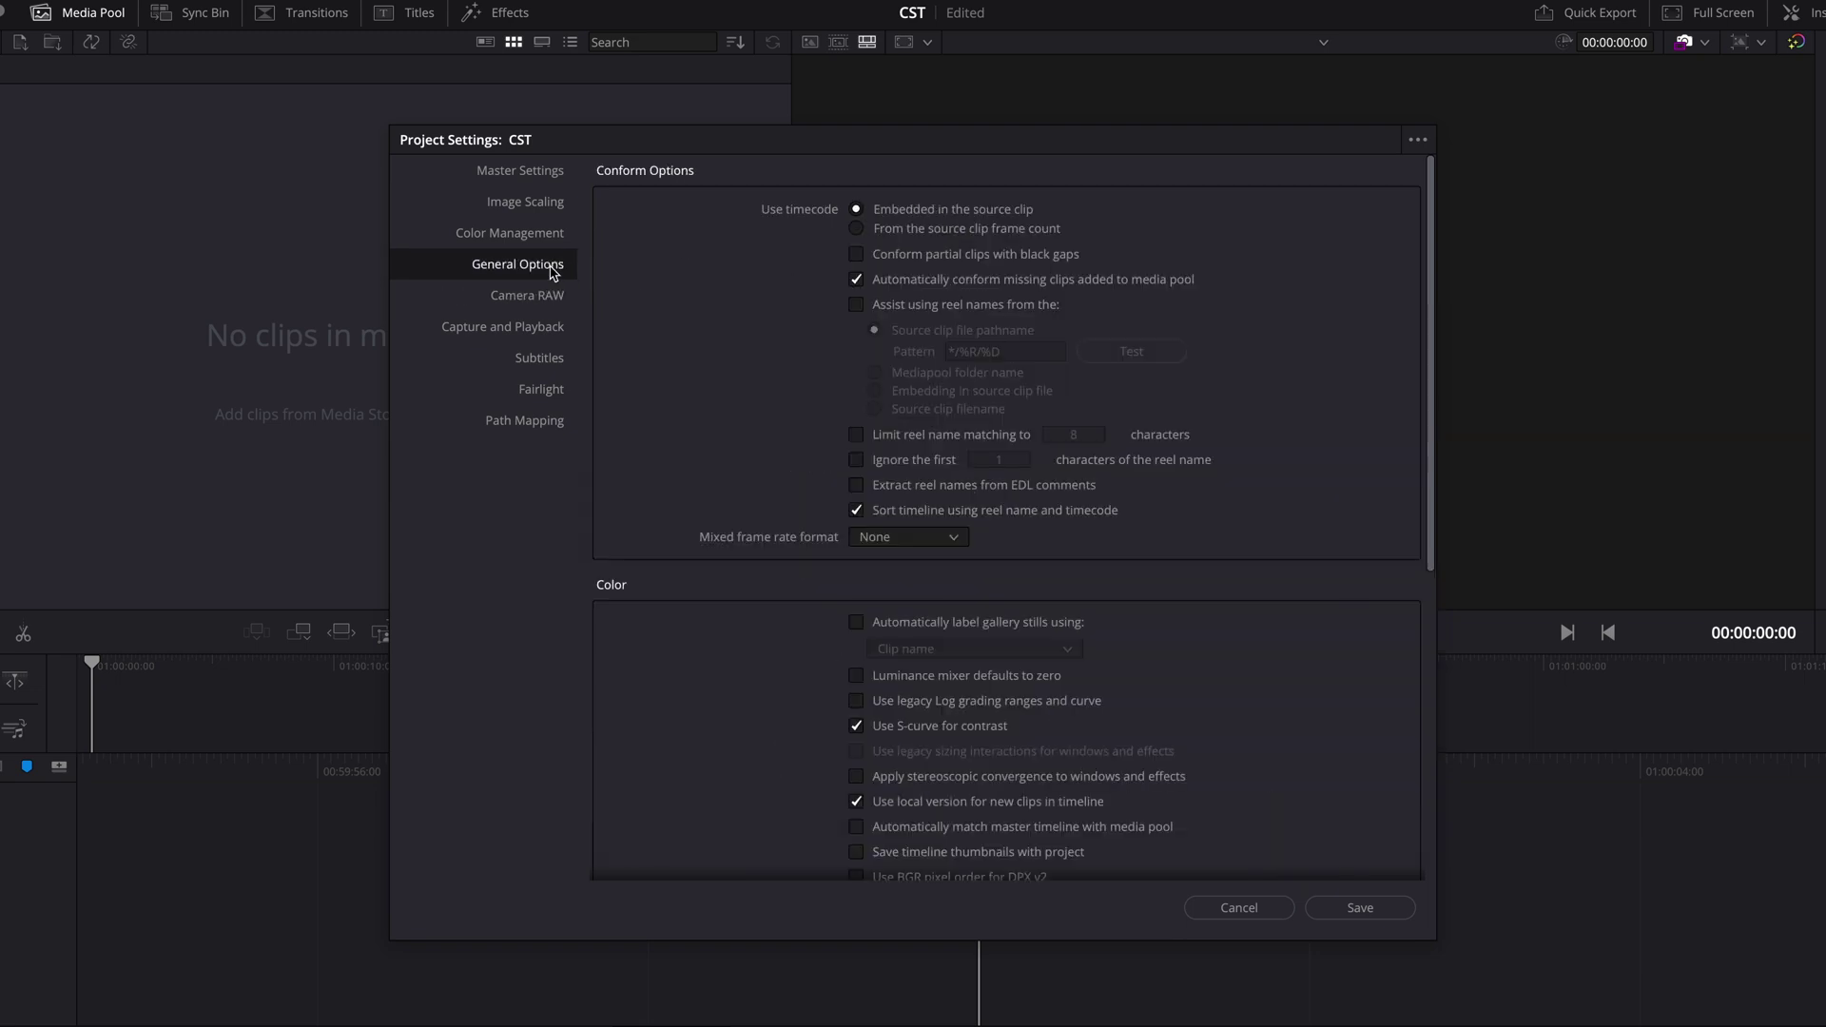
click(544, 294)
Set video capture and playback format to HD 1080PsF 25.
click(546, 335)
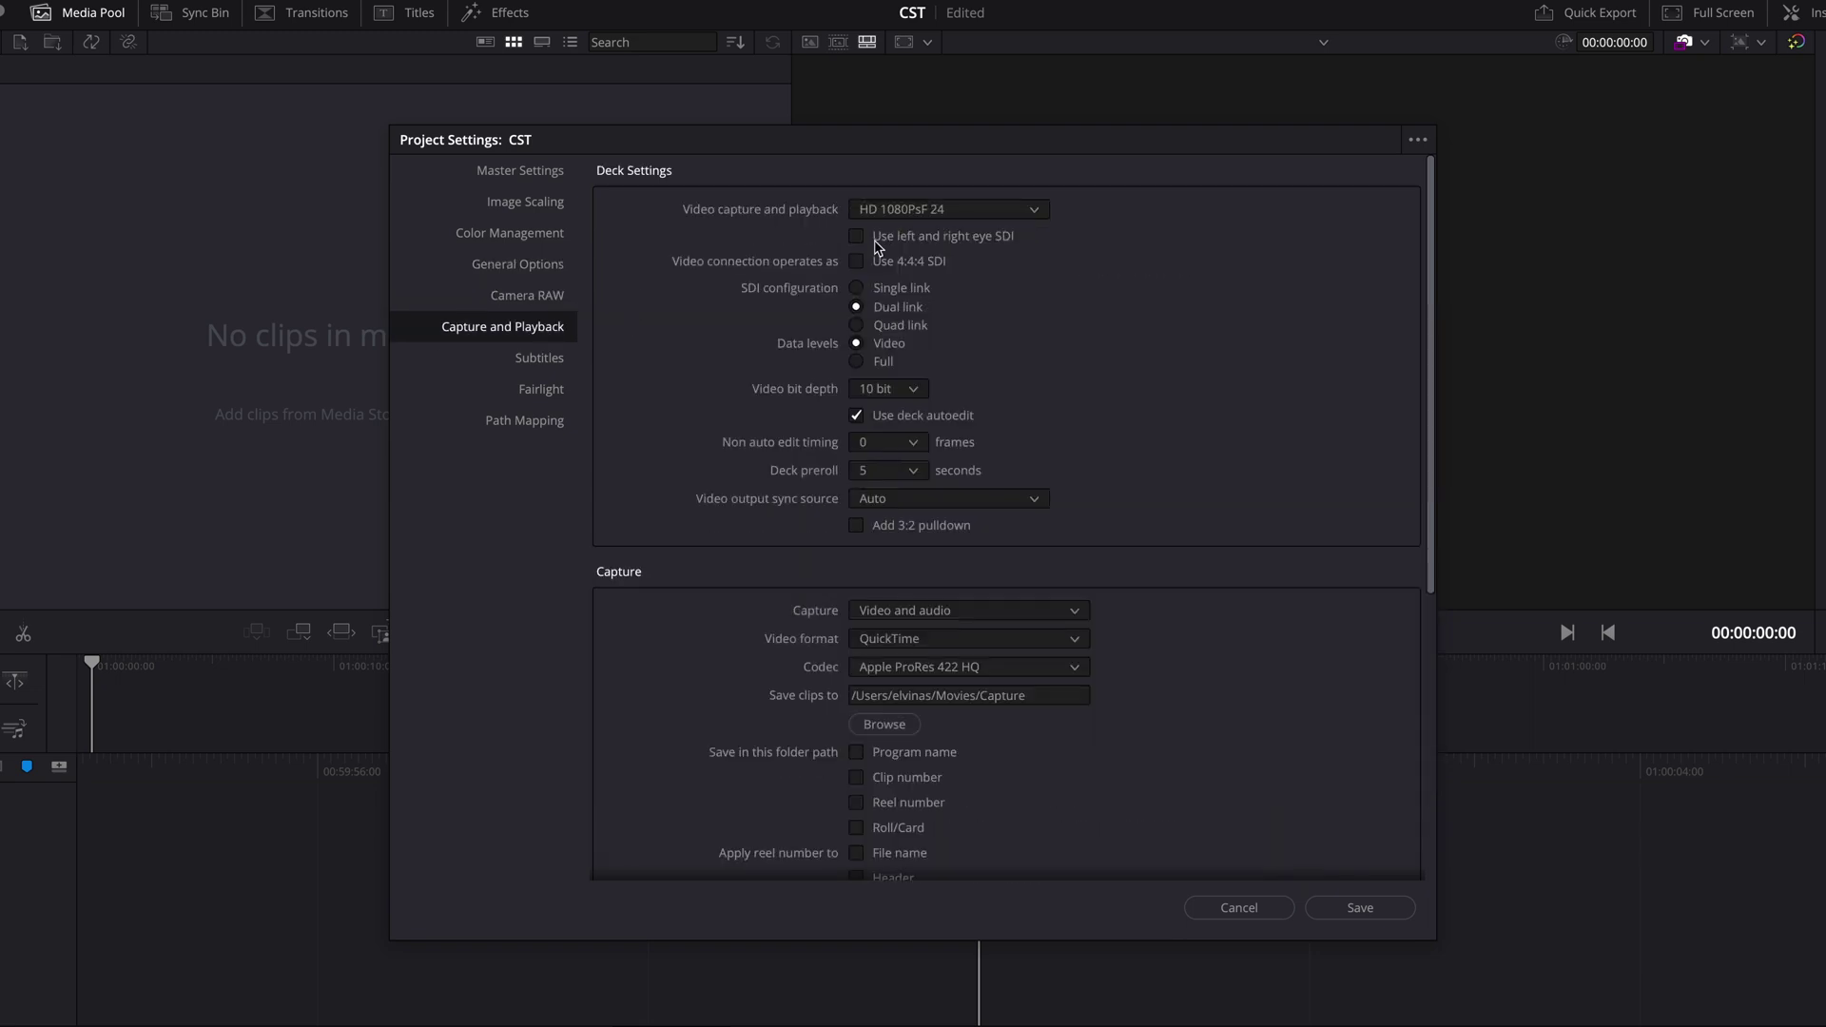
click(891, 211)
click(930, 391)
Save the project settings and add serial nodes 02 through 06 after node 01.
click(1358, 908)
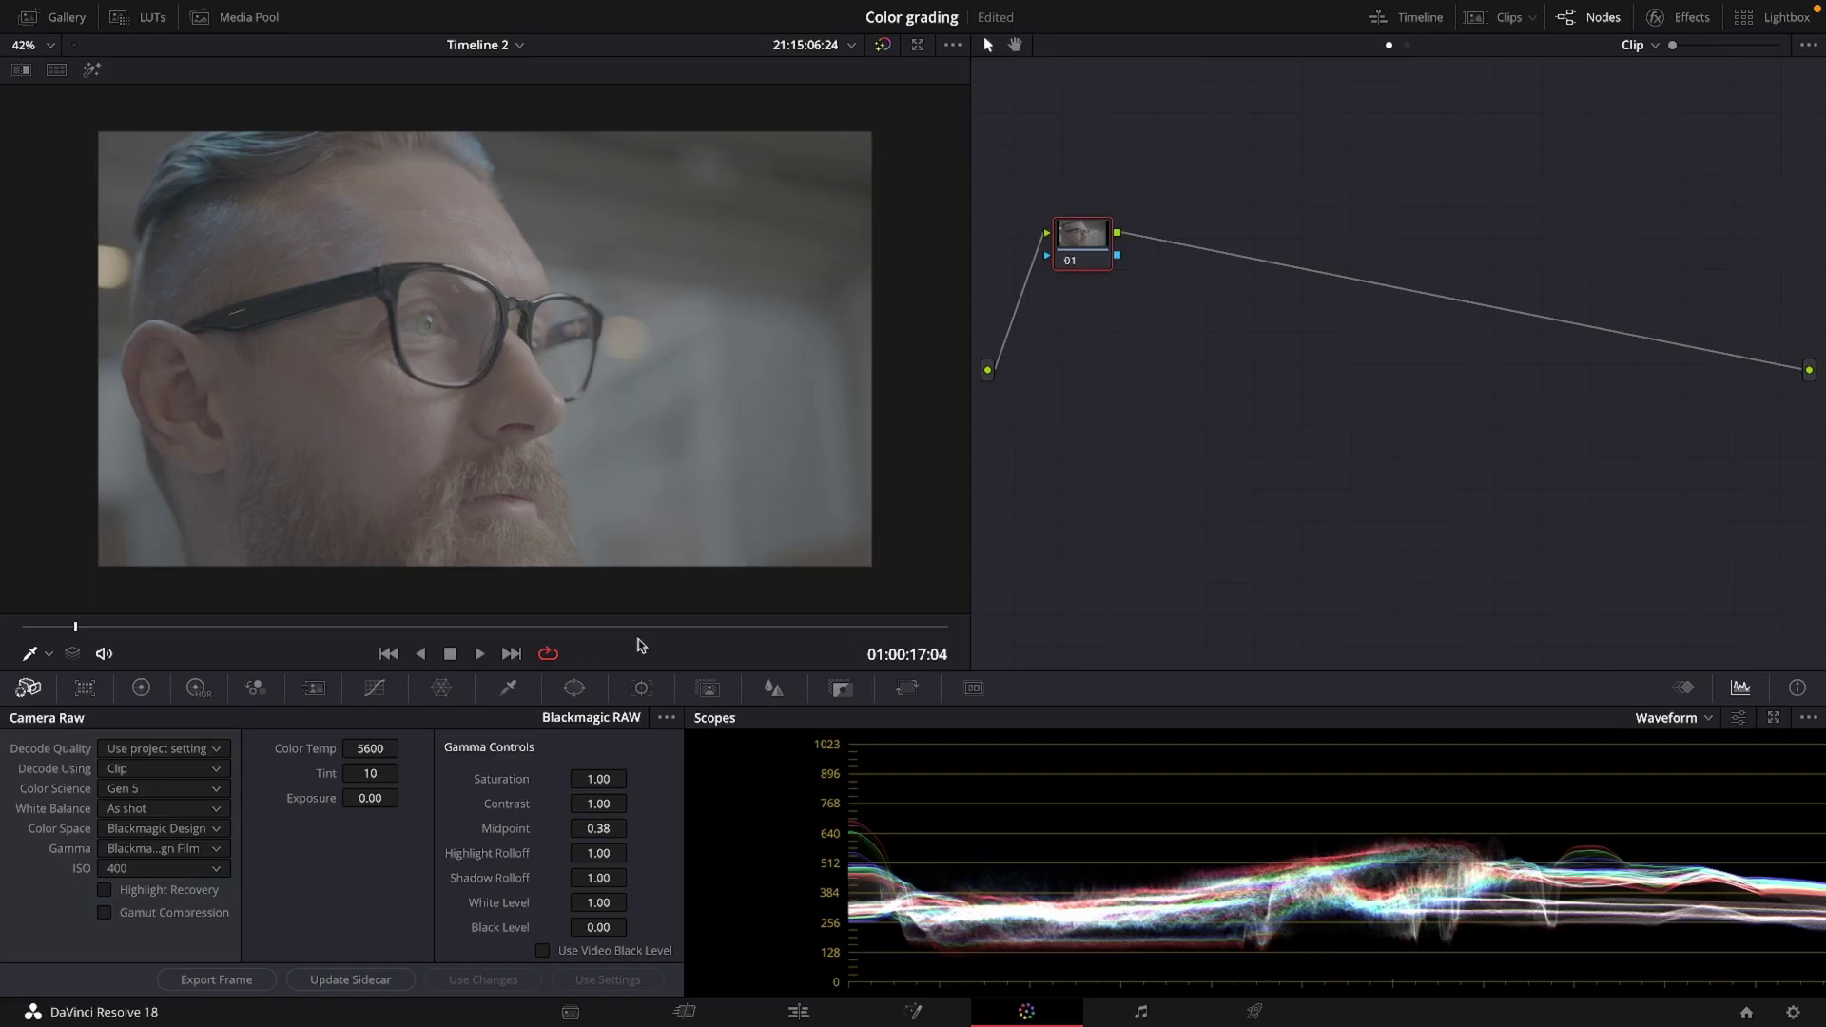
right_click(1060, 235)
mouse_move(1219, 322)
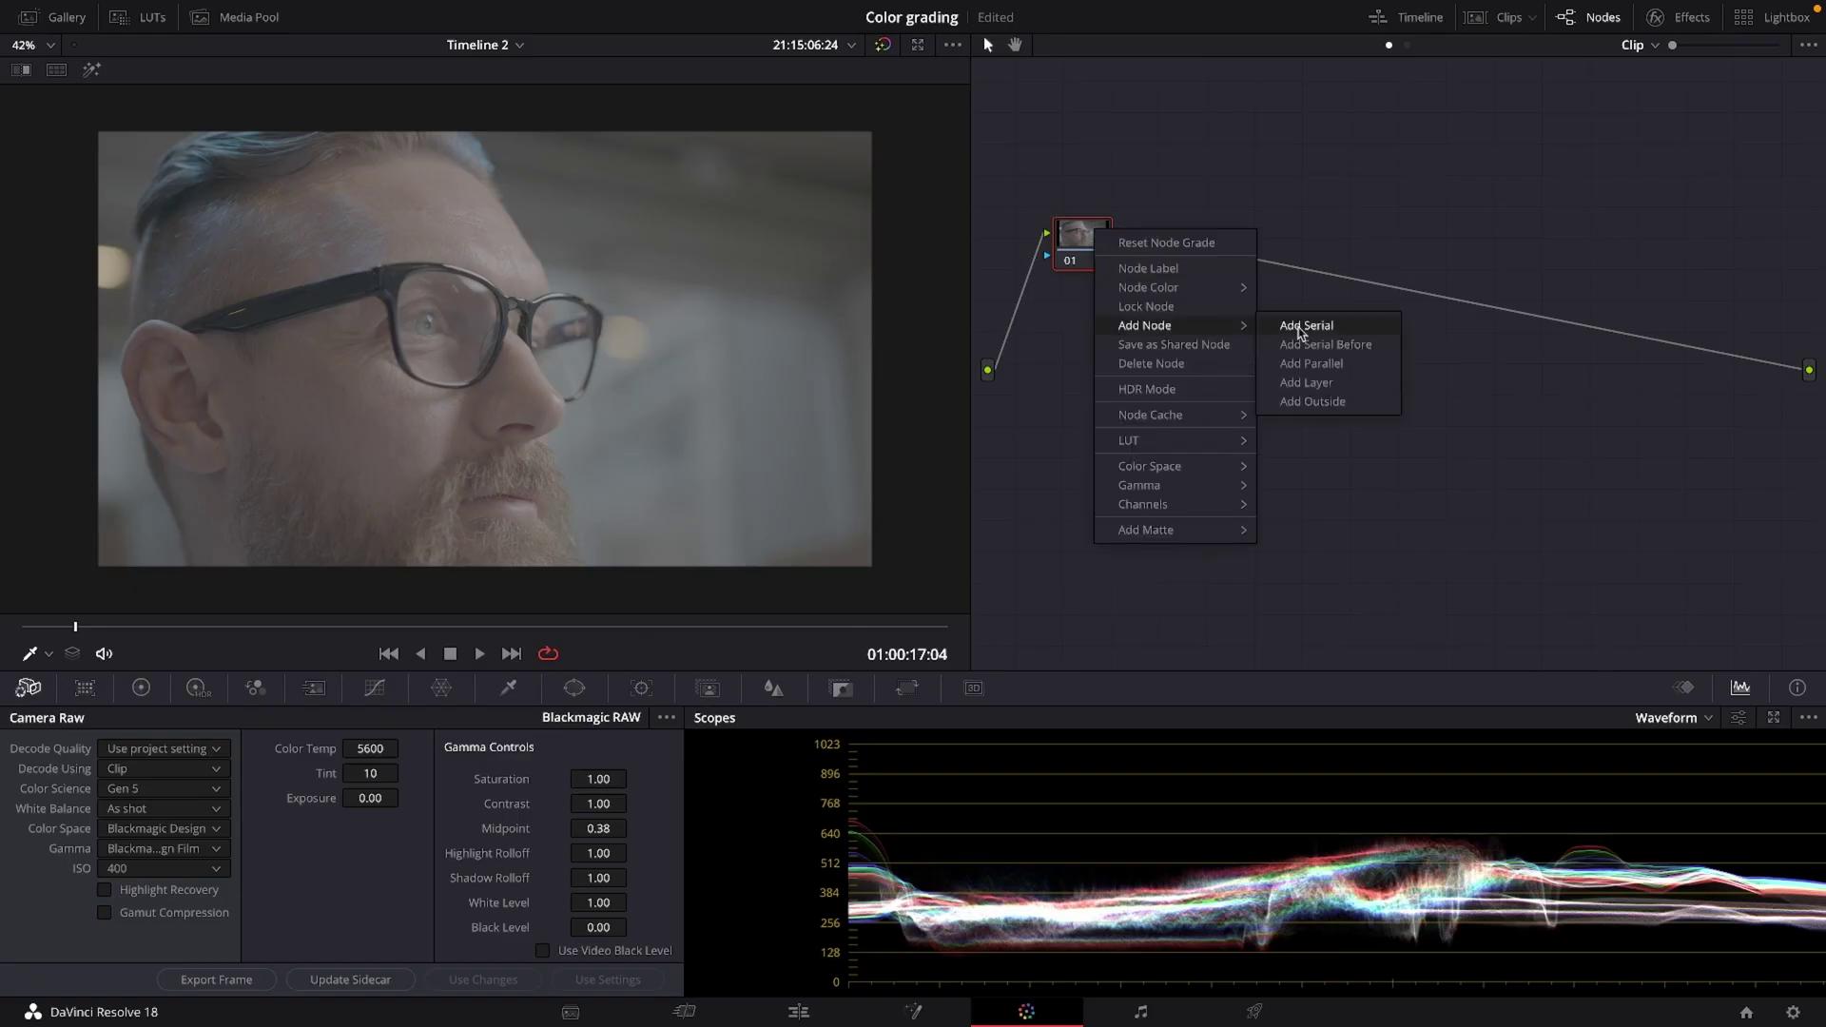
click(1298, 323)
right_click(1179, 235)
click(1376, 325)
right_click(1270, 235)
click(1466, 319)
right_click(1362, 235)
click(1559, 319)
right_click(1455, 234)
click(1652, 319)
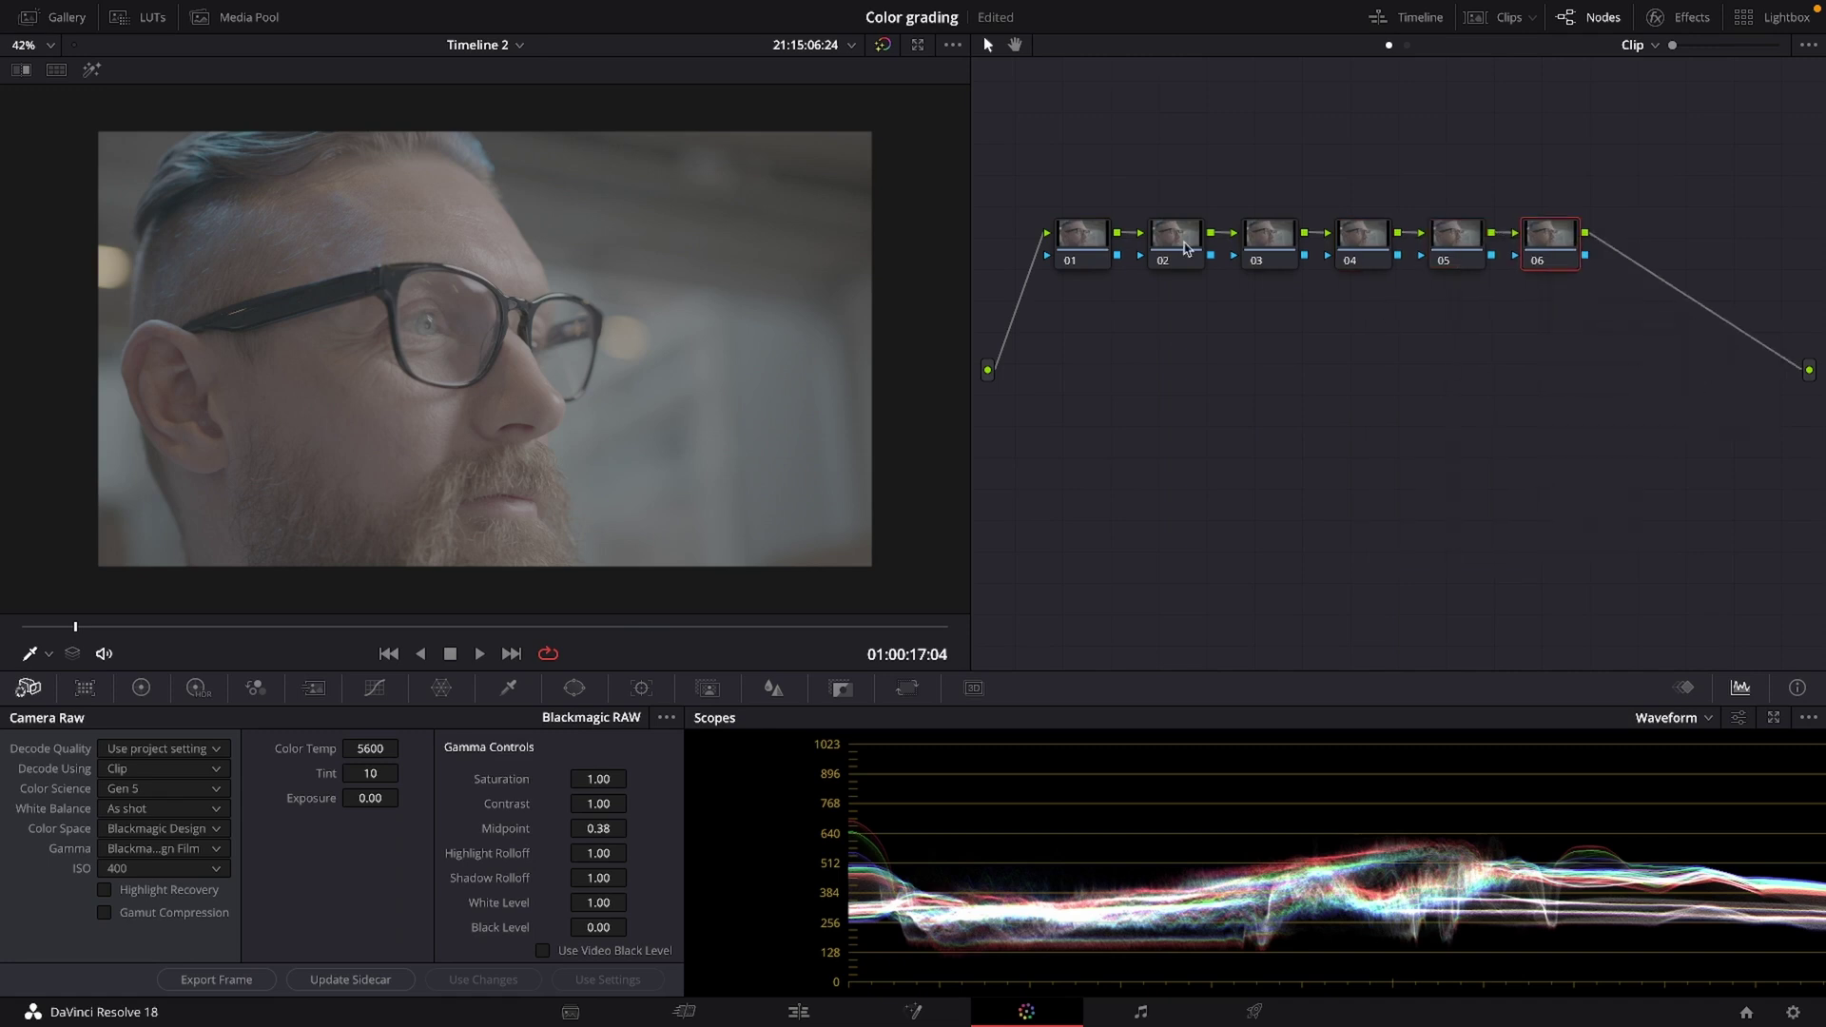
click(1176, 235)
Apply Color Space Transform to node 02 with input Blackmagic Wide Gamut Gen 4/5 and Film Gen 5.
click(1678, 17)
drag(1582, 561, 1068, 237)
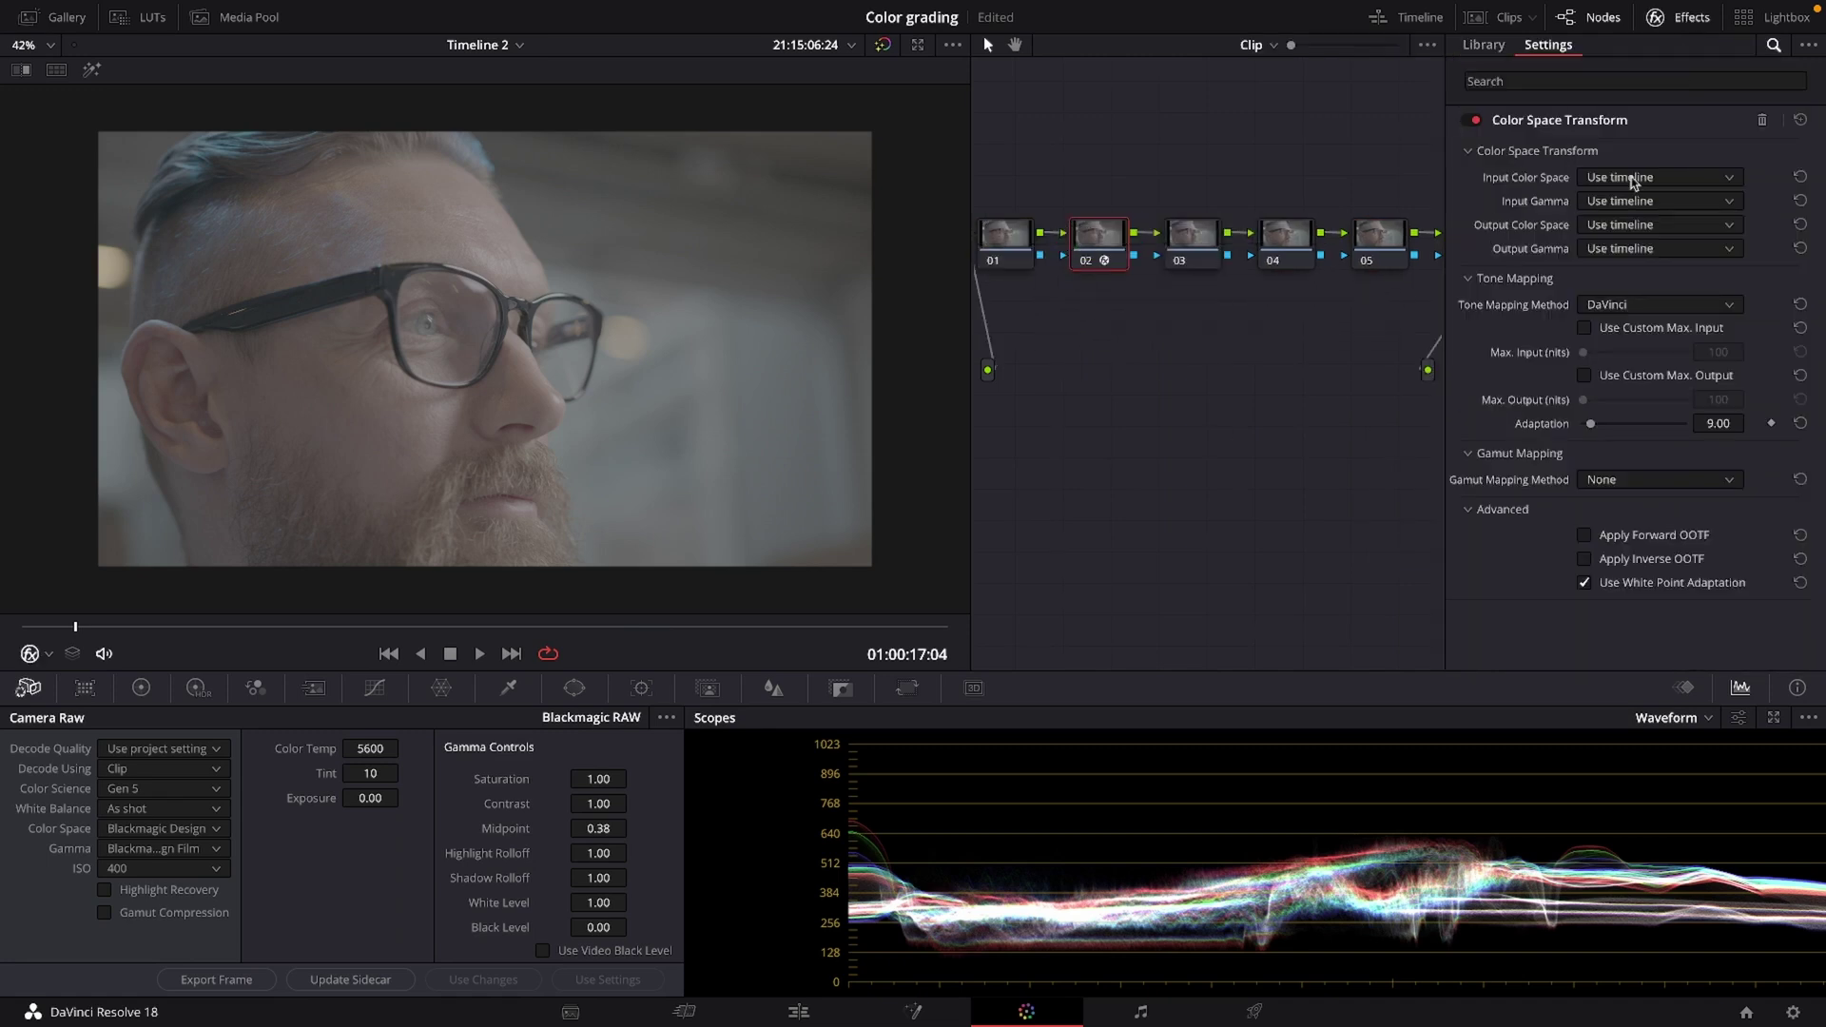
click(1633, 178)
scroll(1671, 287, down, 3)
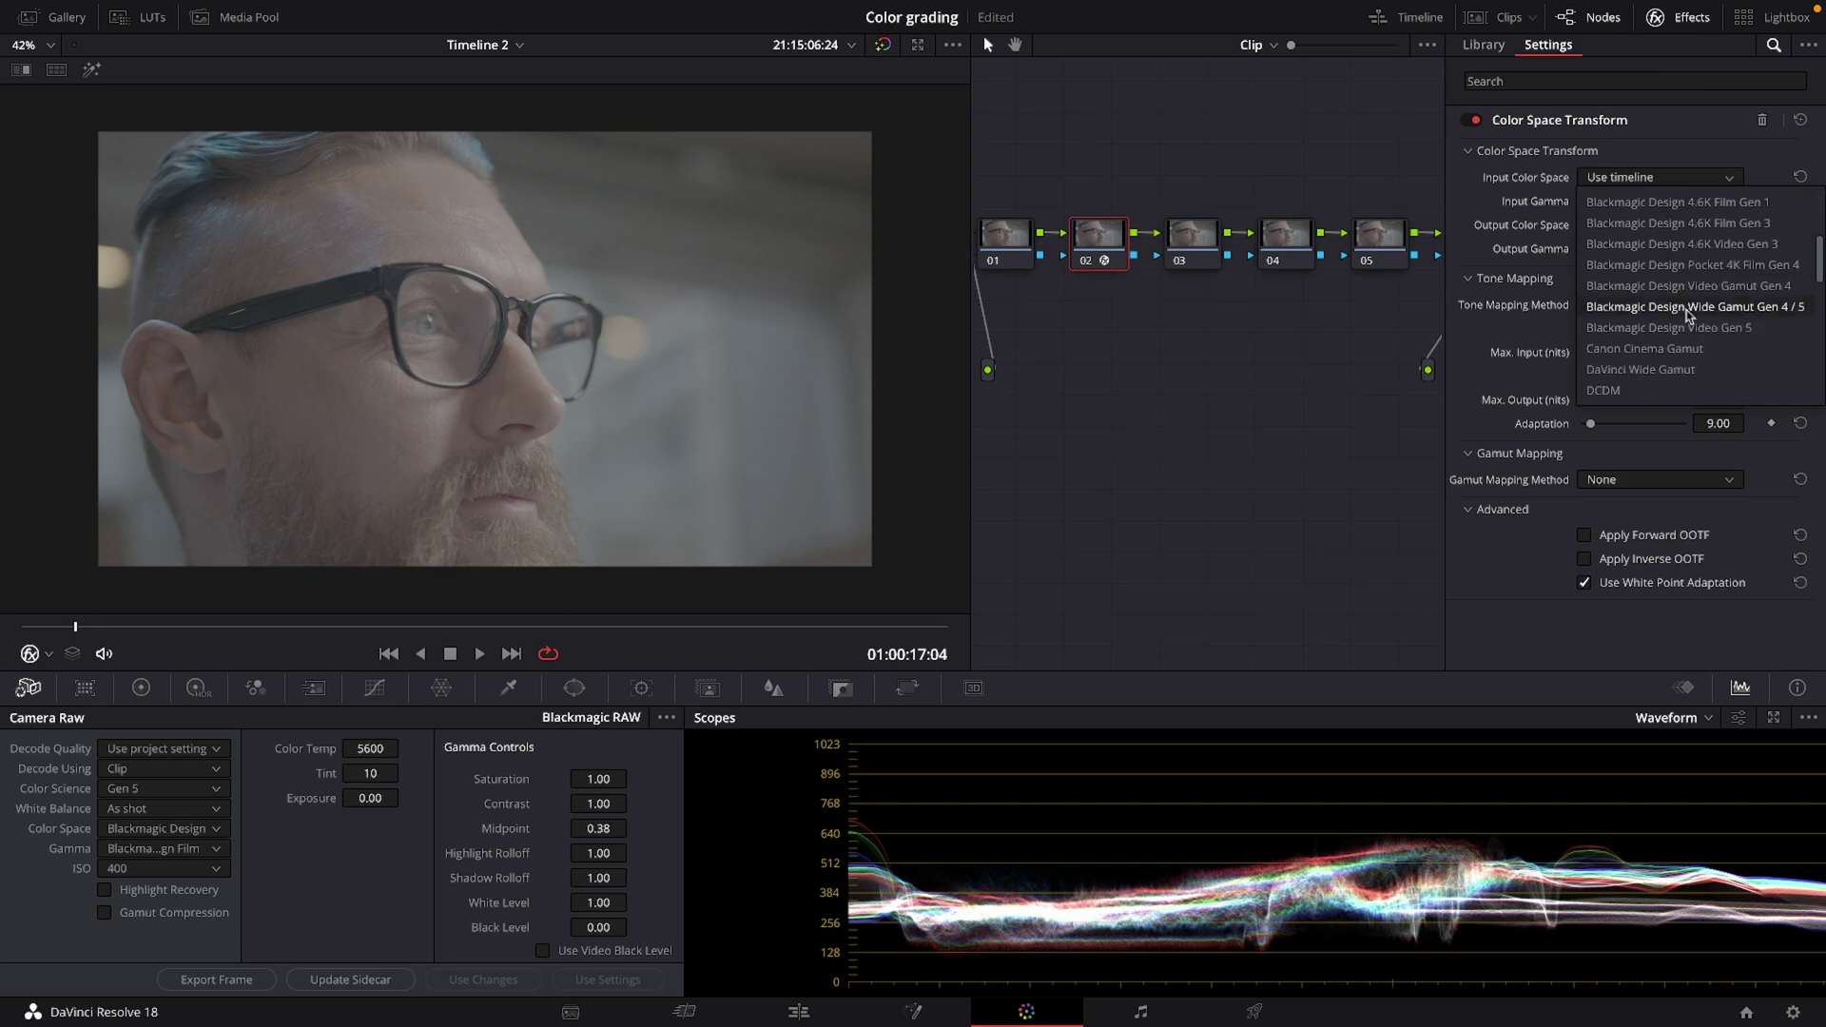
click(1688, 307)
click(1655, 201)
scroll(1655, 290, down, 3)
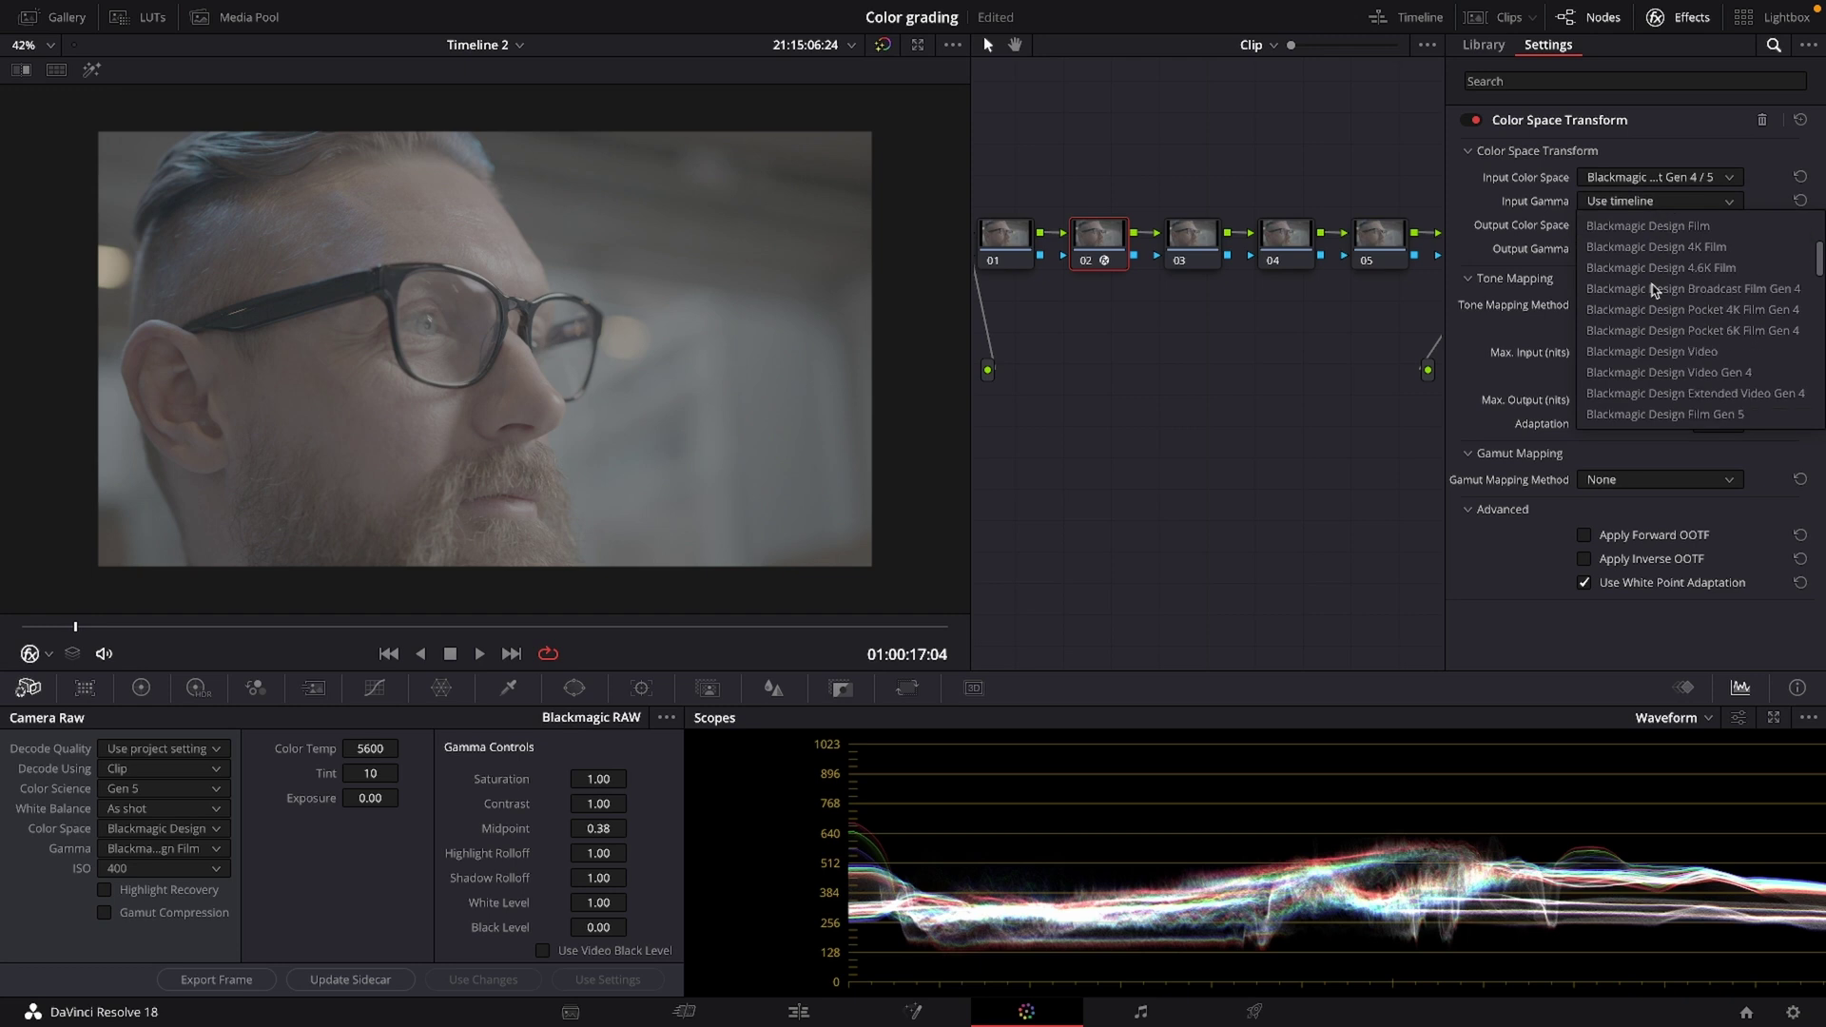
click(1616, 328)
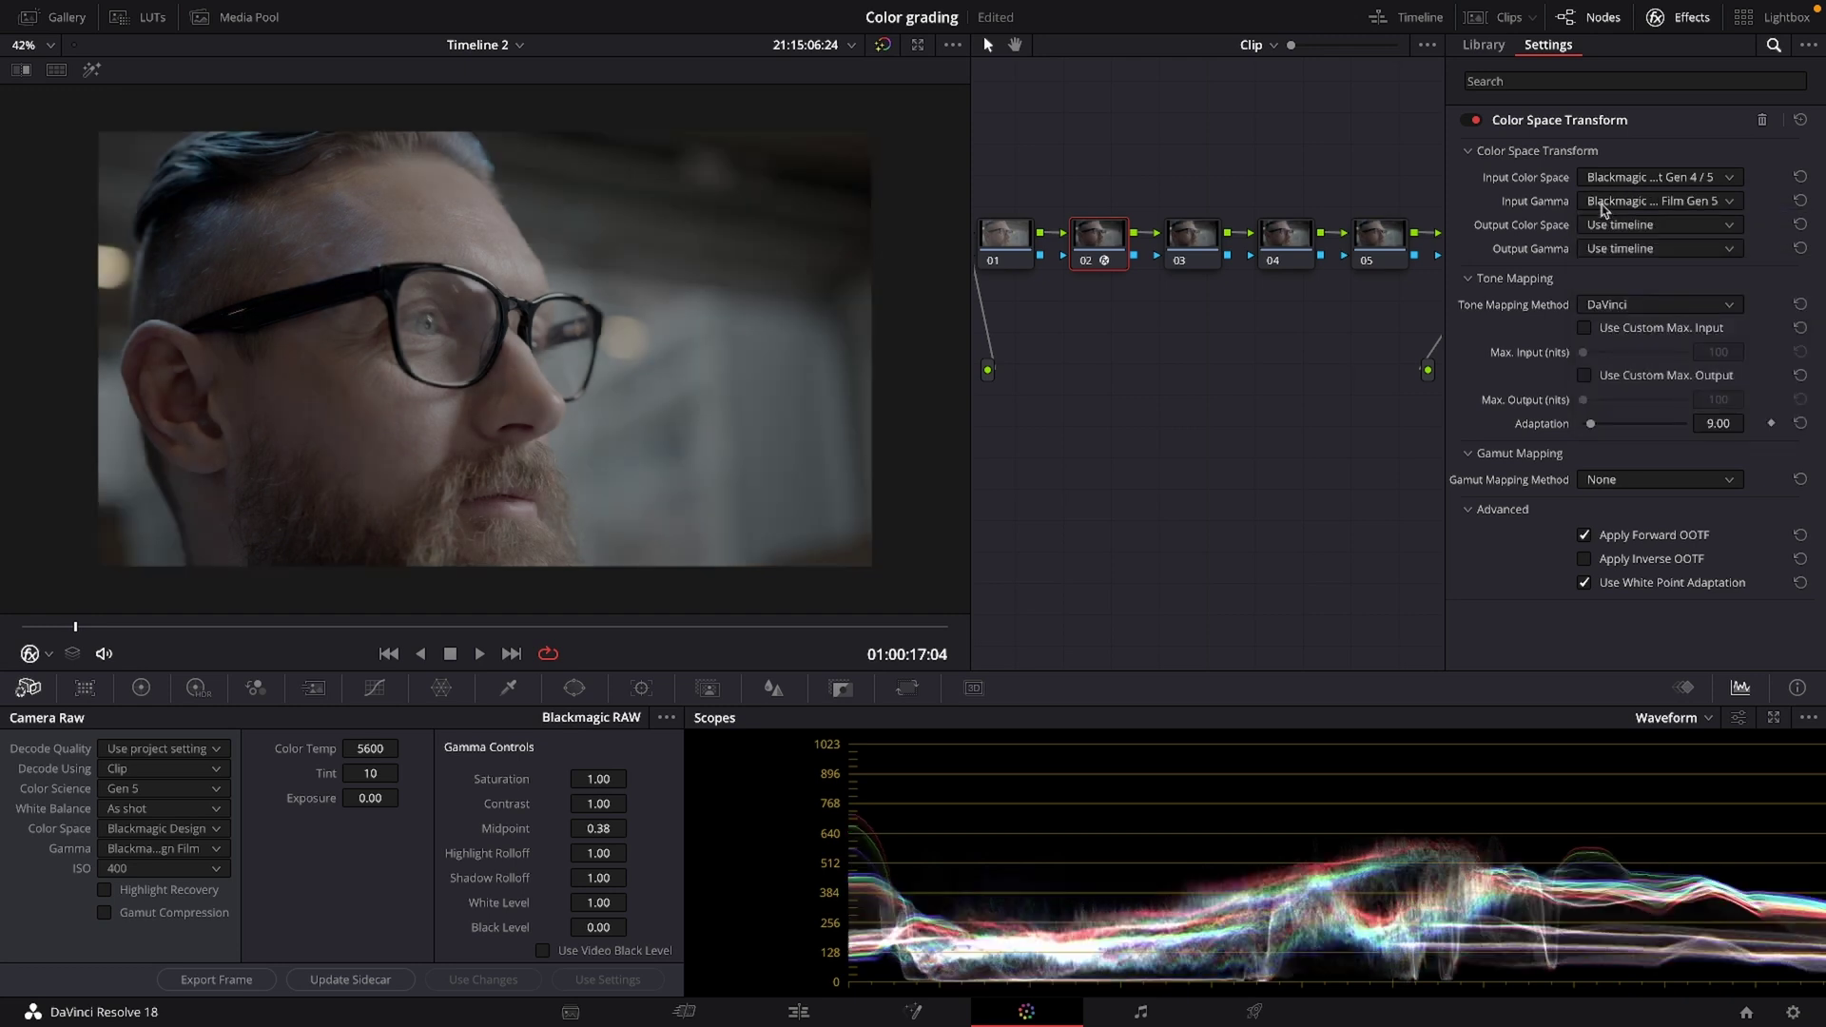
Set node 02's transform output to DaVinci Wide Gamut and DaVinci Intermediate gamma.
click(1627, 224)
scroll(1663, 342, down, 3)
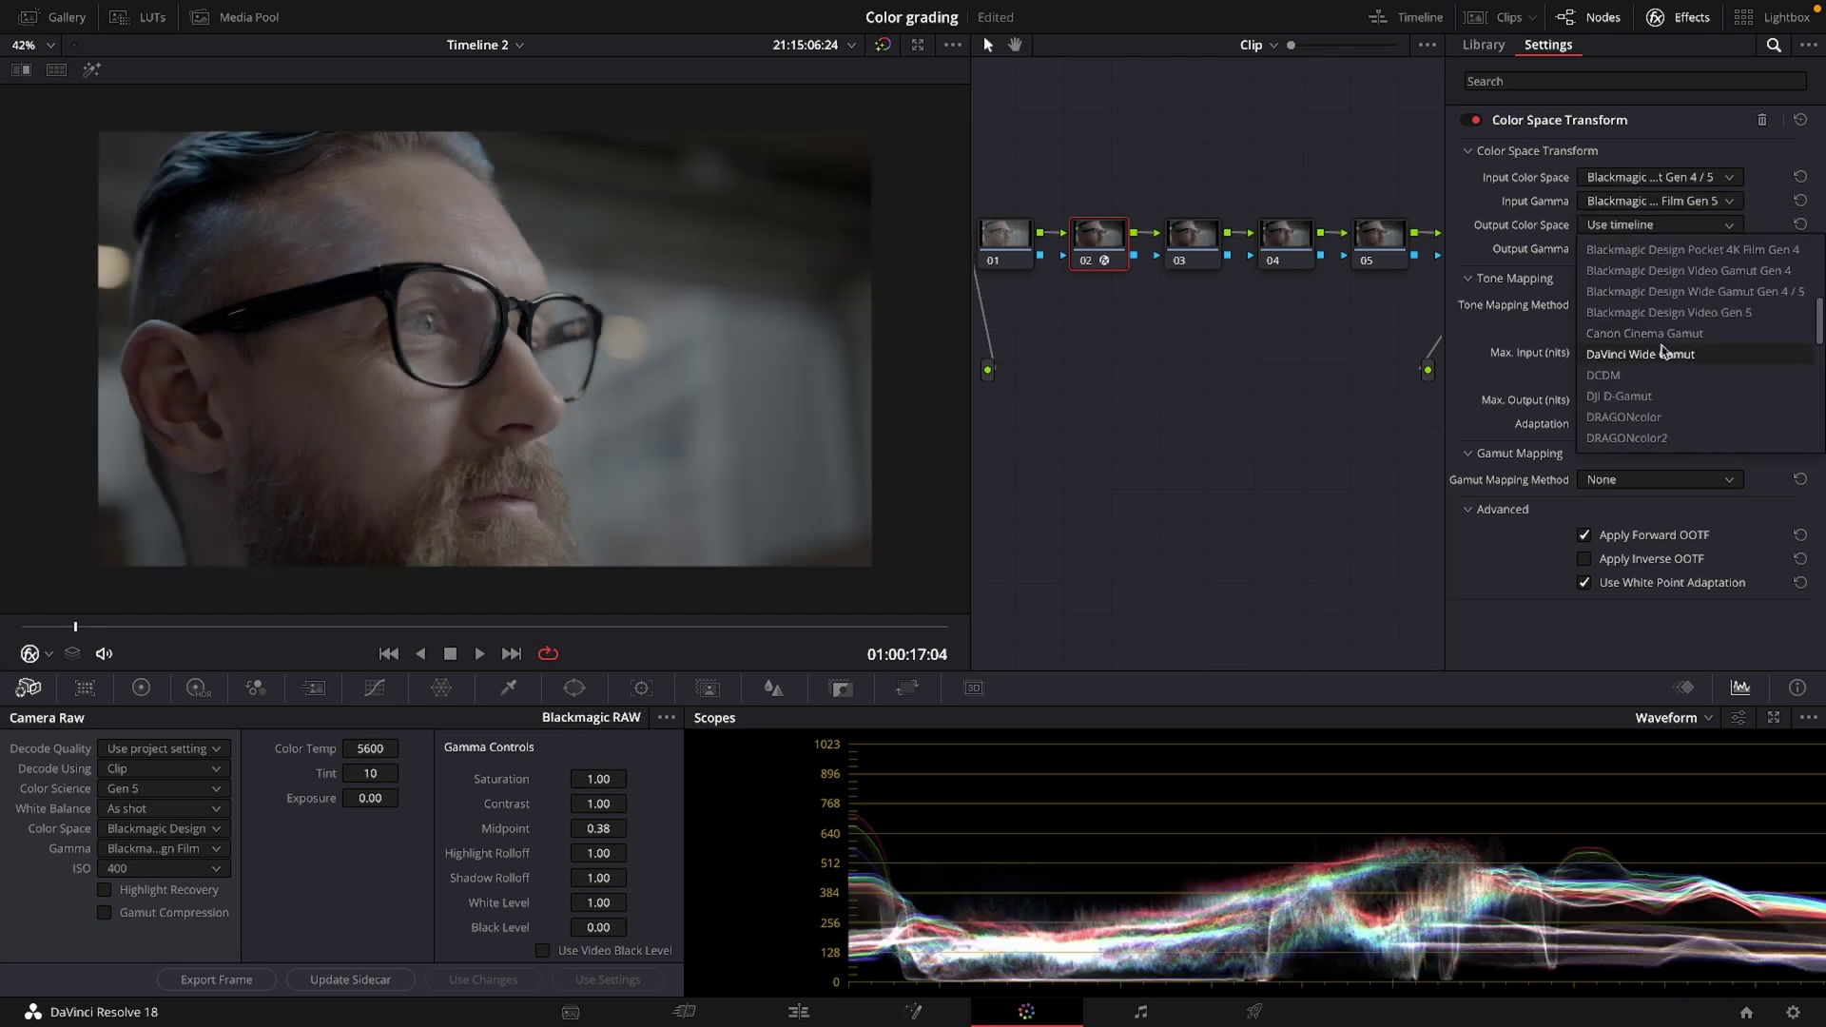
click(1663, 354)
click(1622, 249)
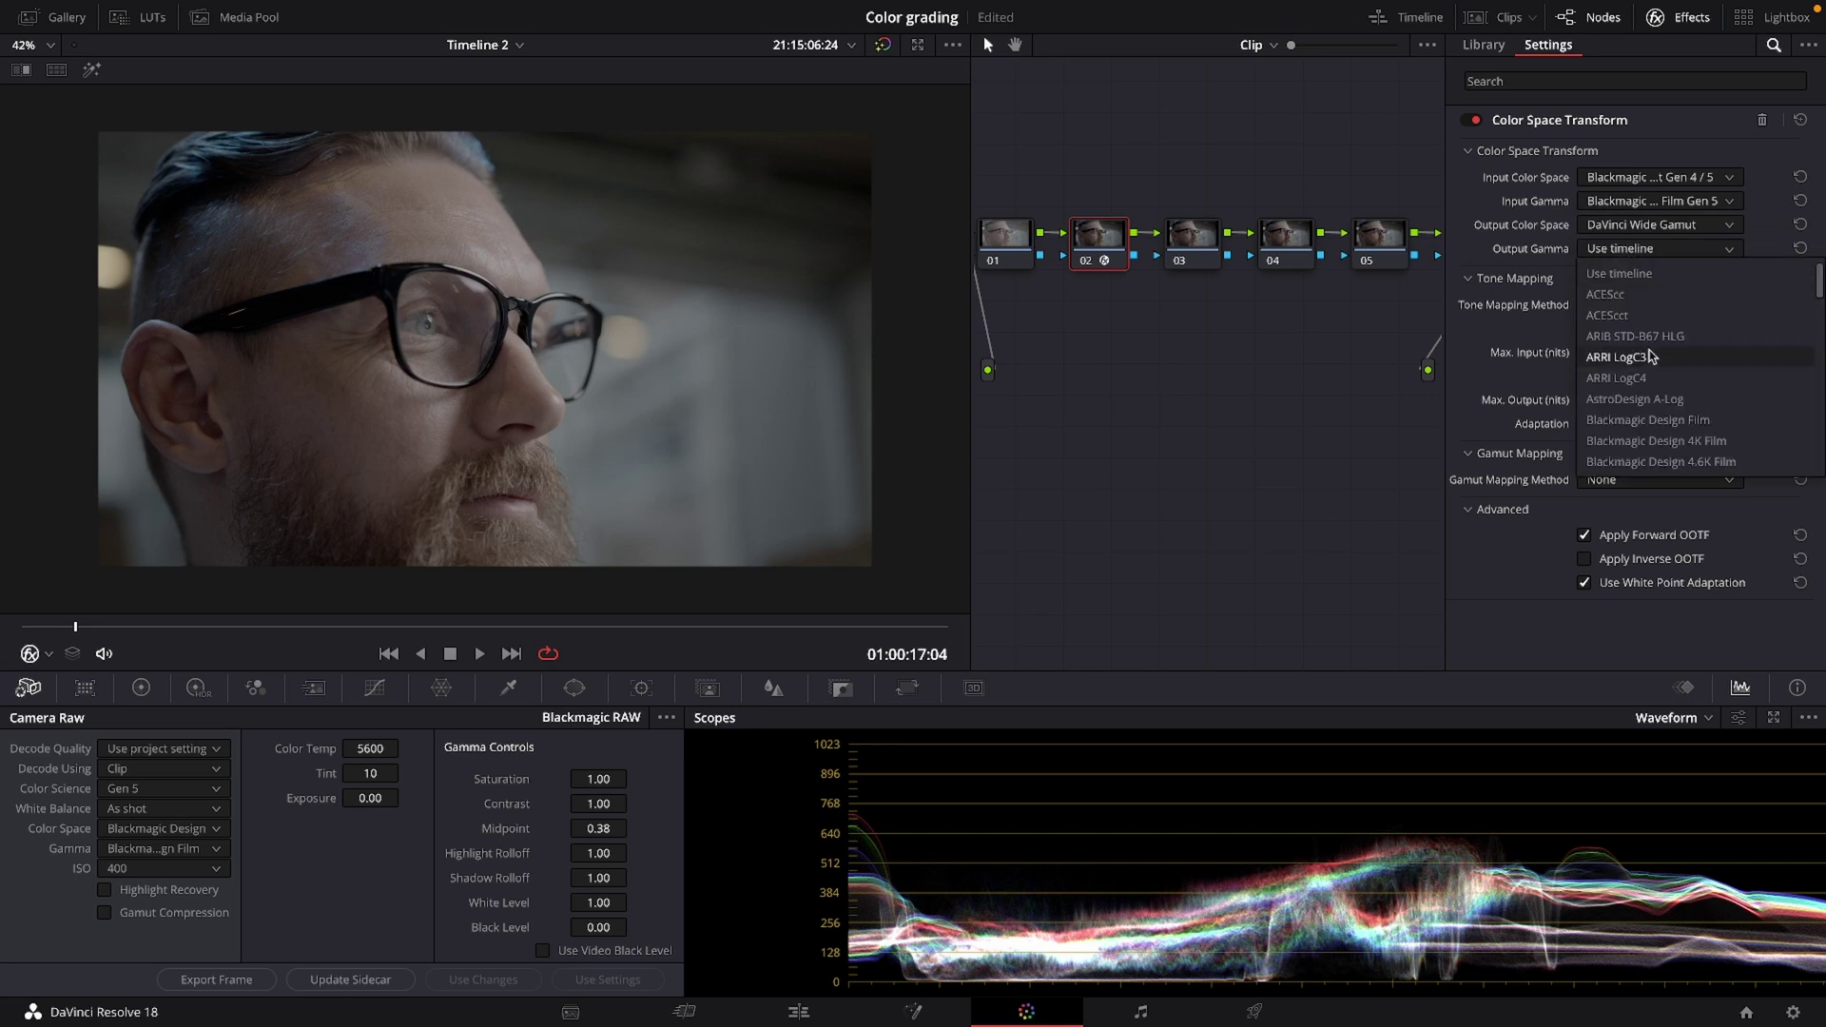
scroll(1650, 370, down, 3)
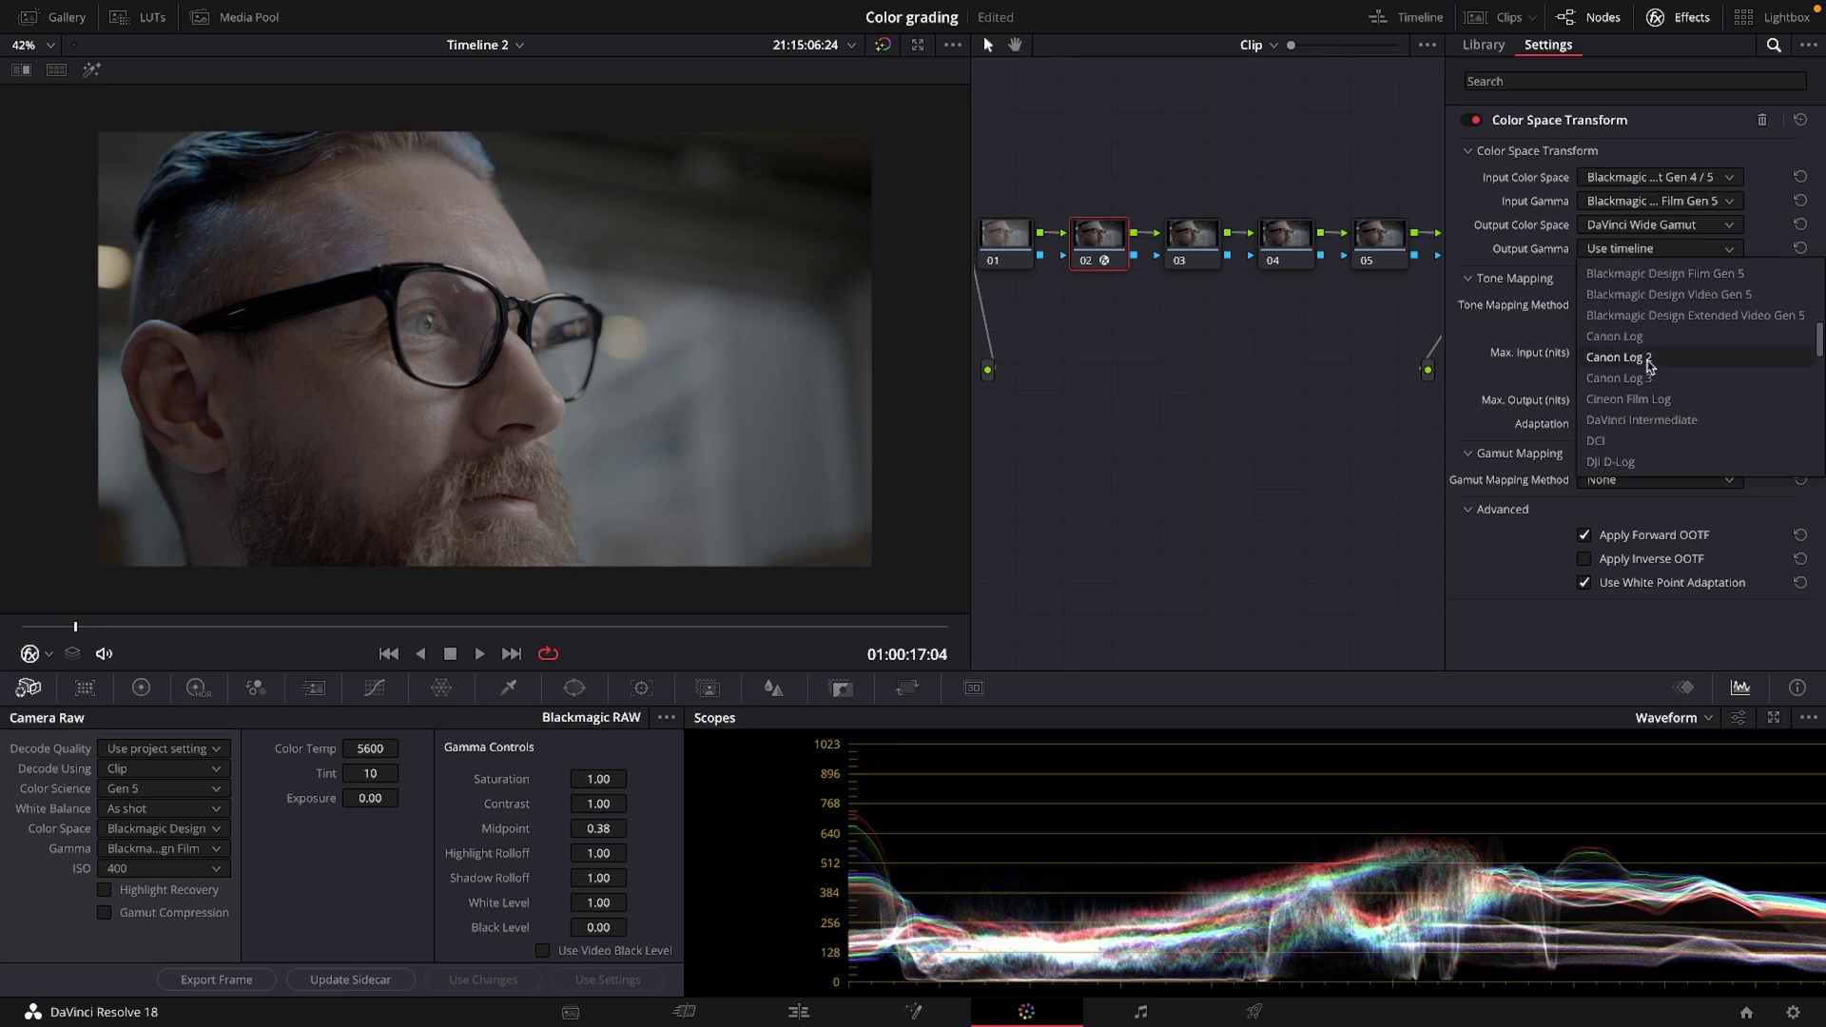
click(1651, 427)
scroll(1244, 296, right, 3)
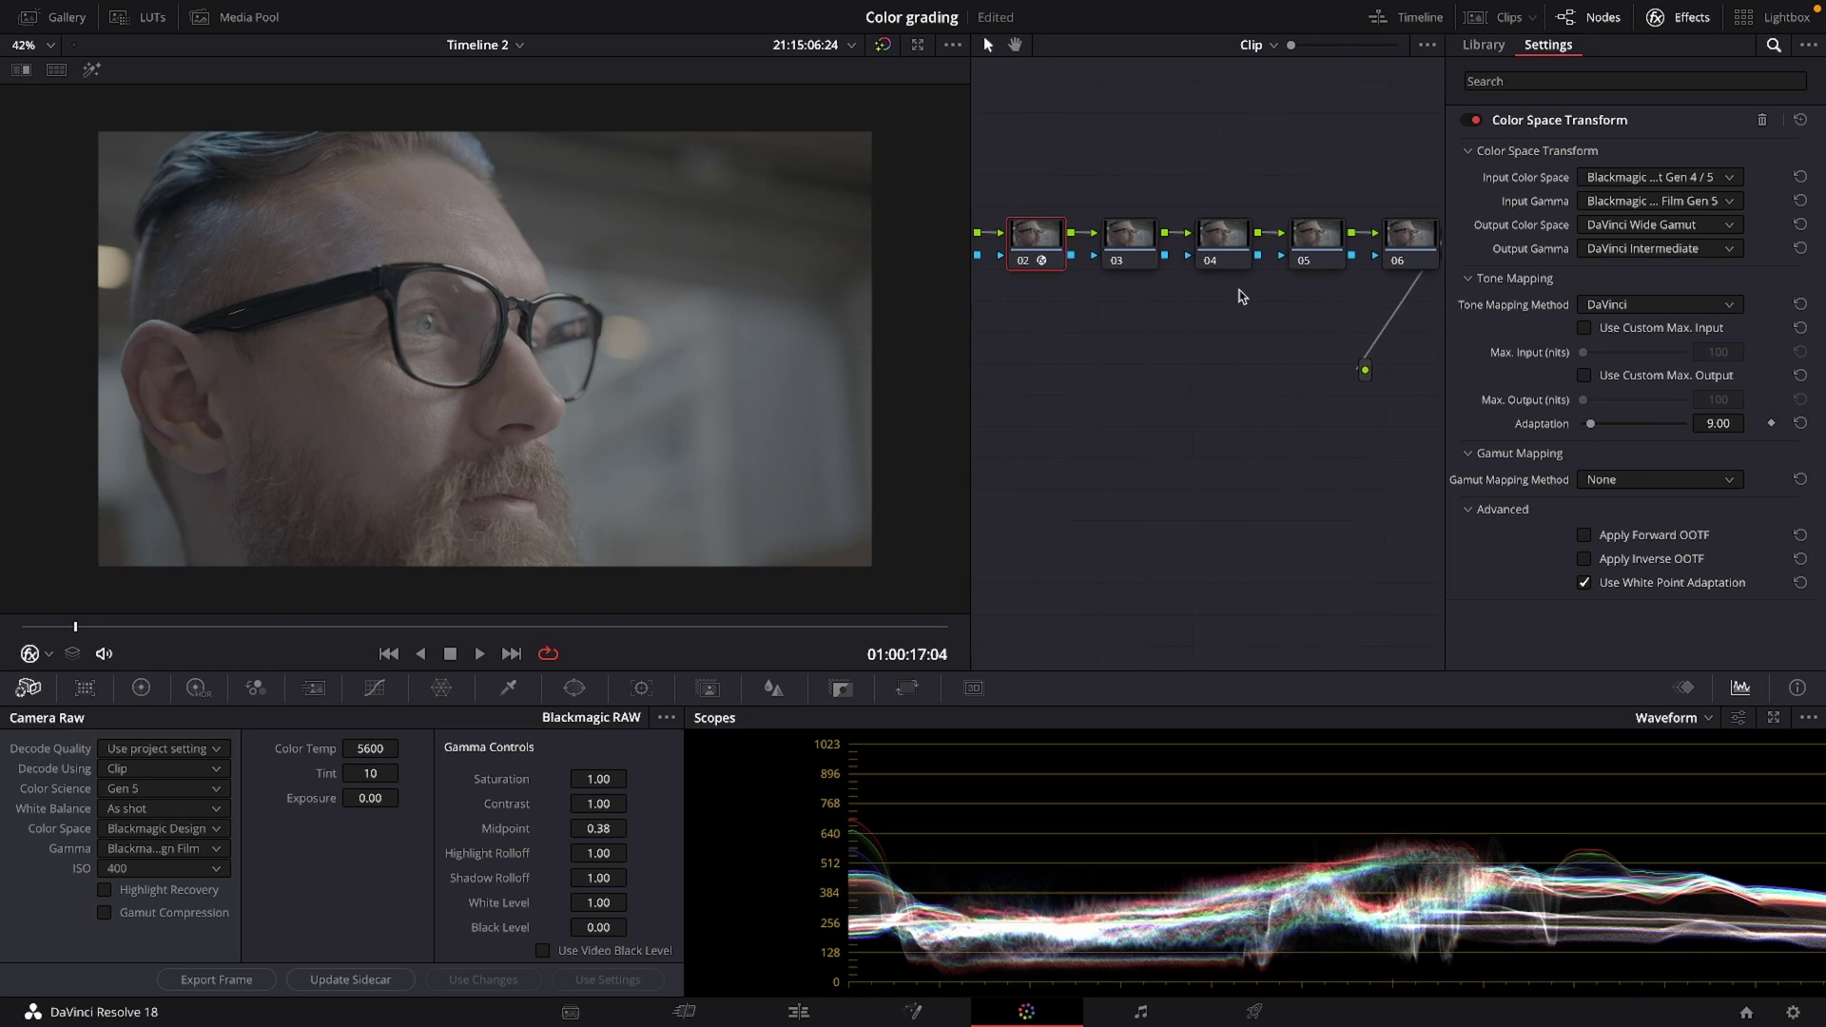
click(1272, 240)
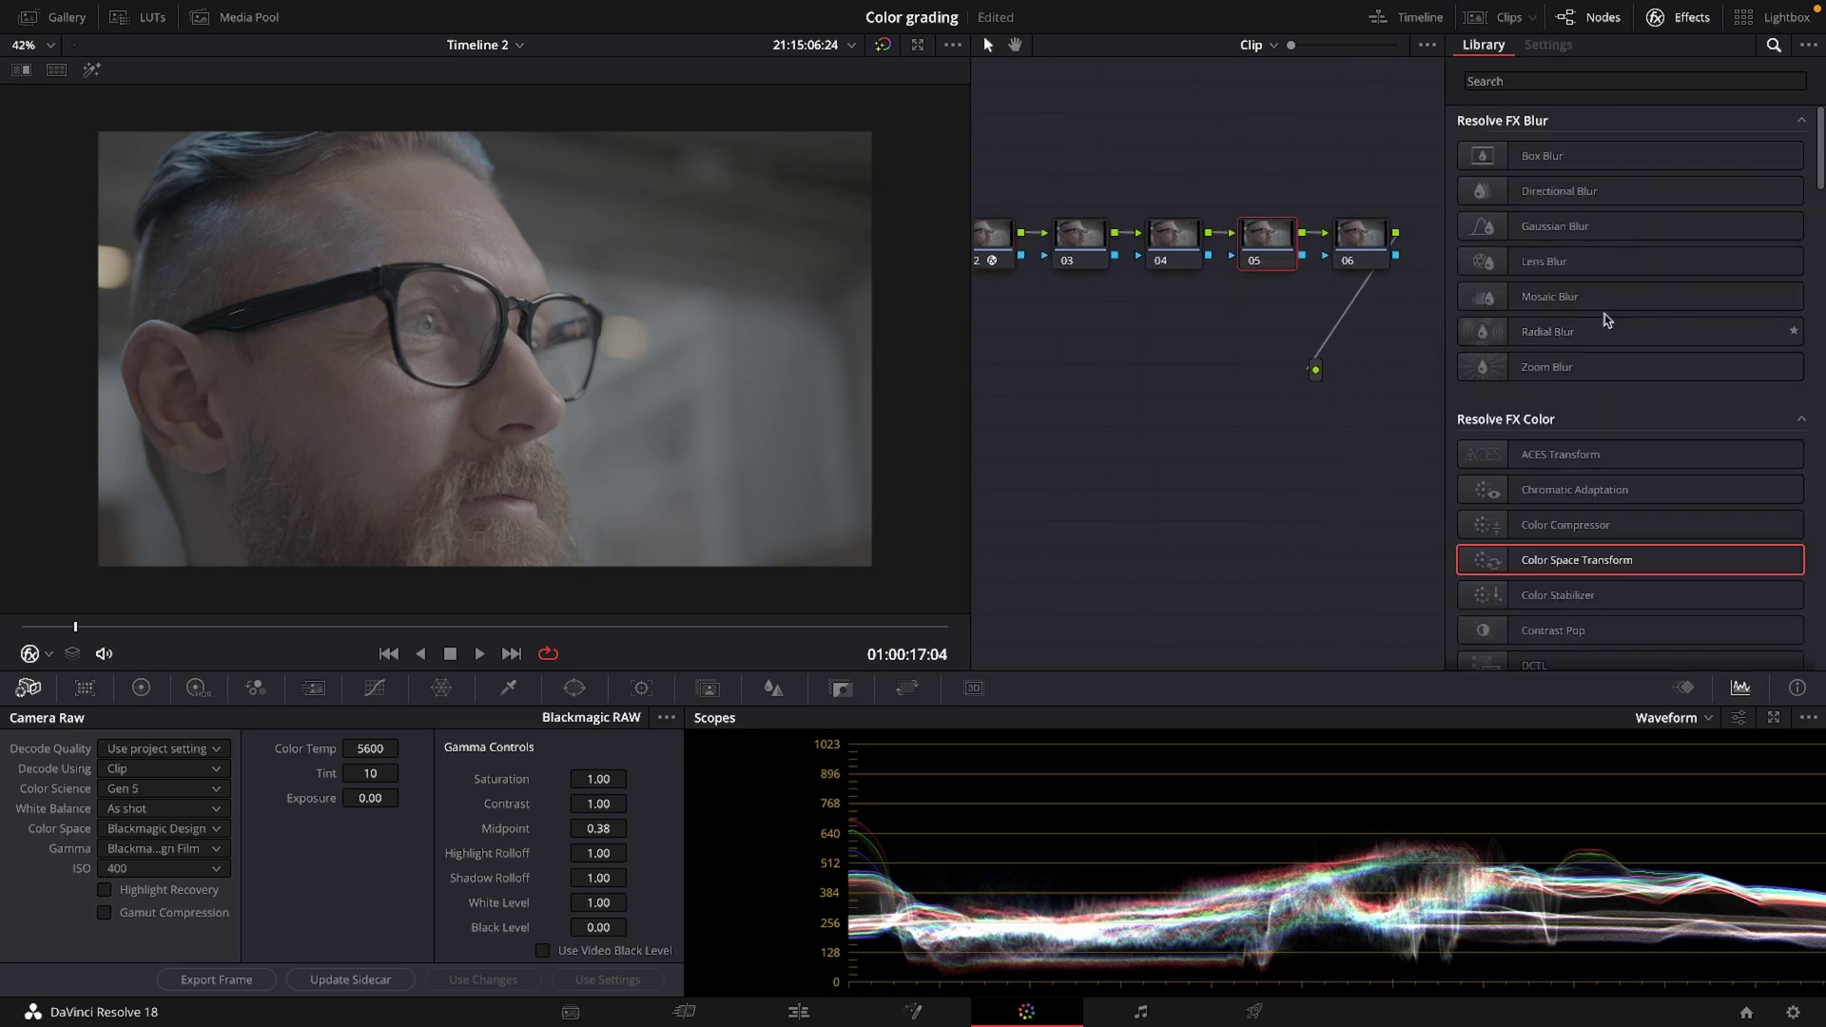
Apply Color Space Transform to node 05 with input DaVinci Wide Gamut and DaVinci Intermediate.
drag(1521, 569, 1279, 265)
click(1605, 179)
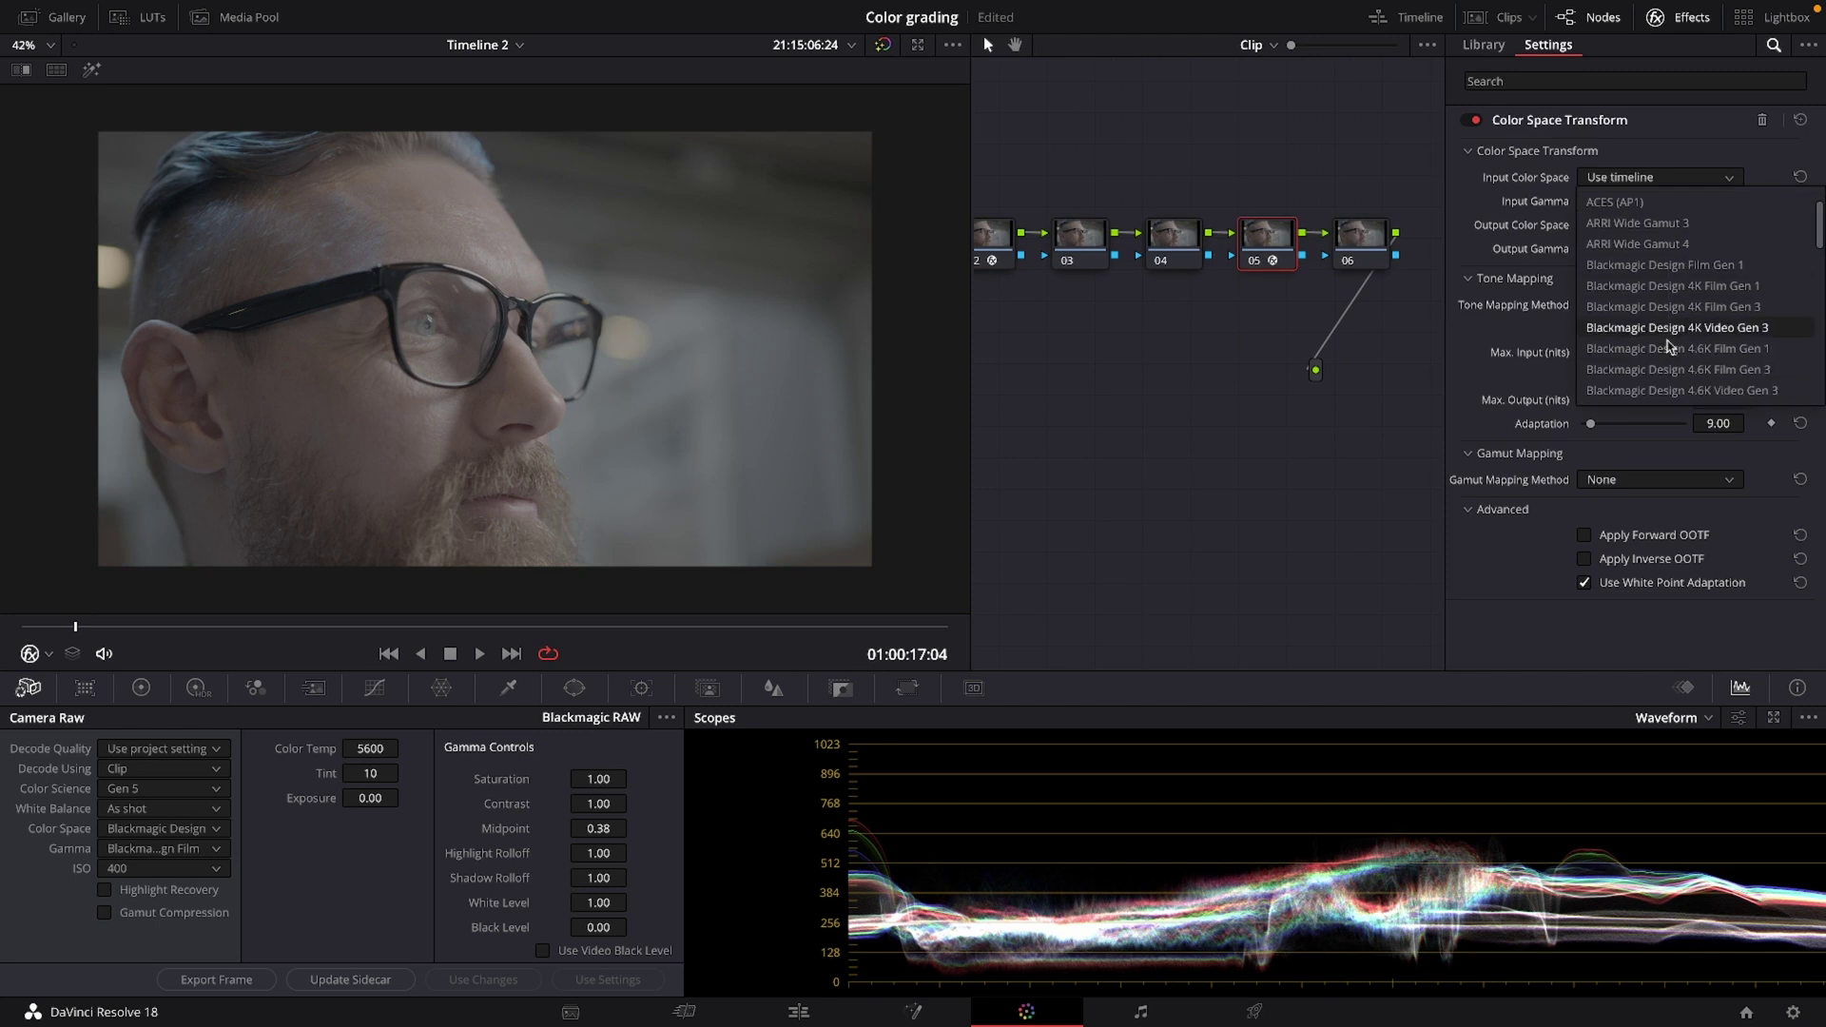
scroll(1664, 348, down, 2)
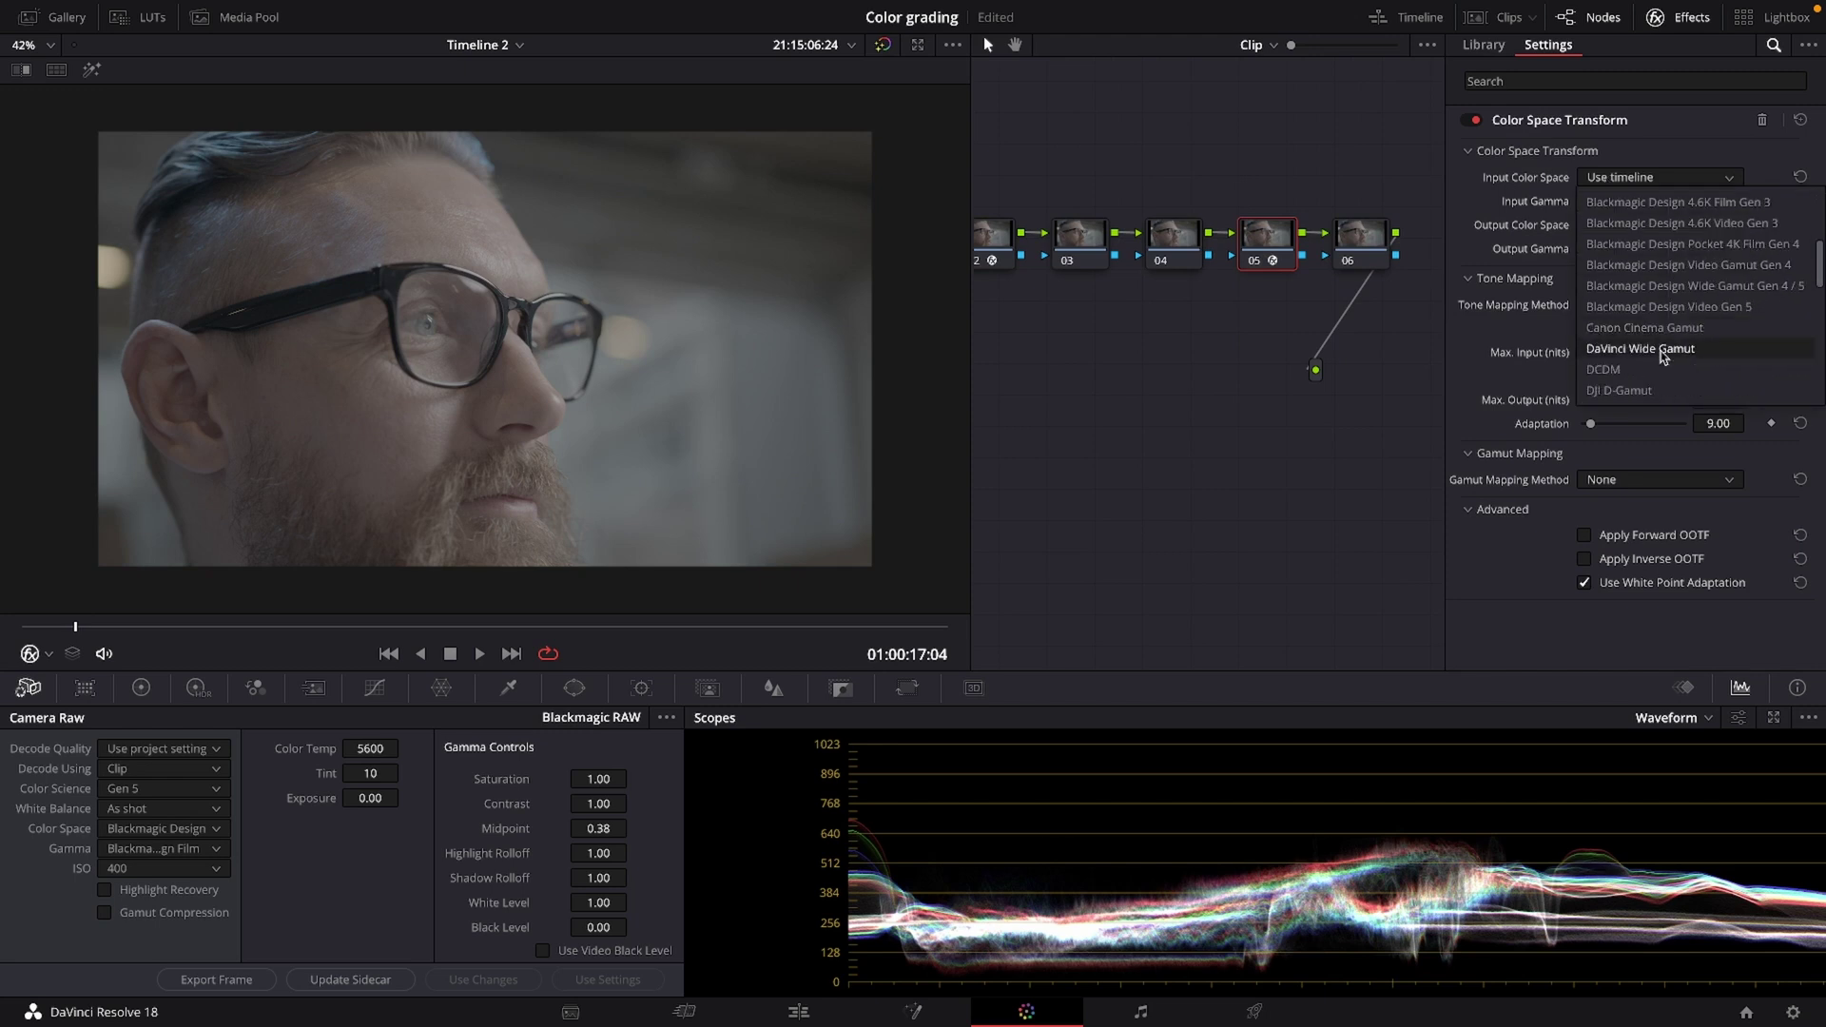
click(1664, 350)
click(1617, 203)
scroll(1631, 304, down, 5)
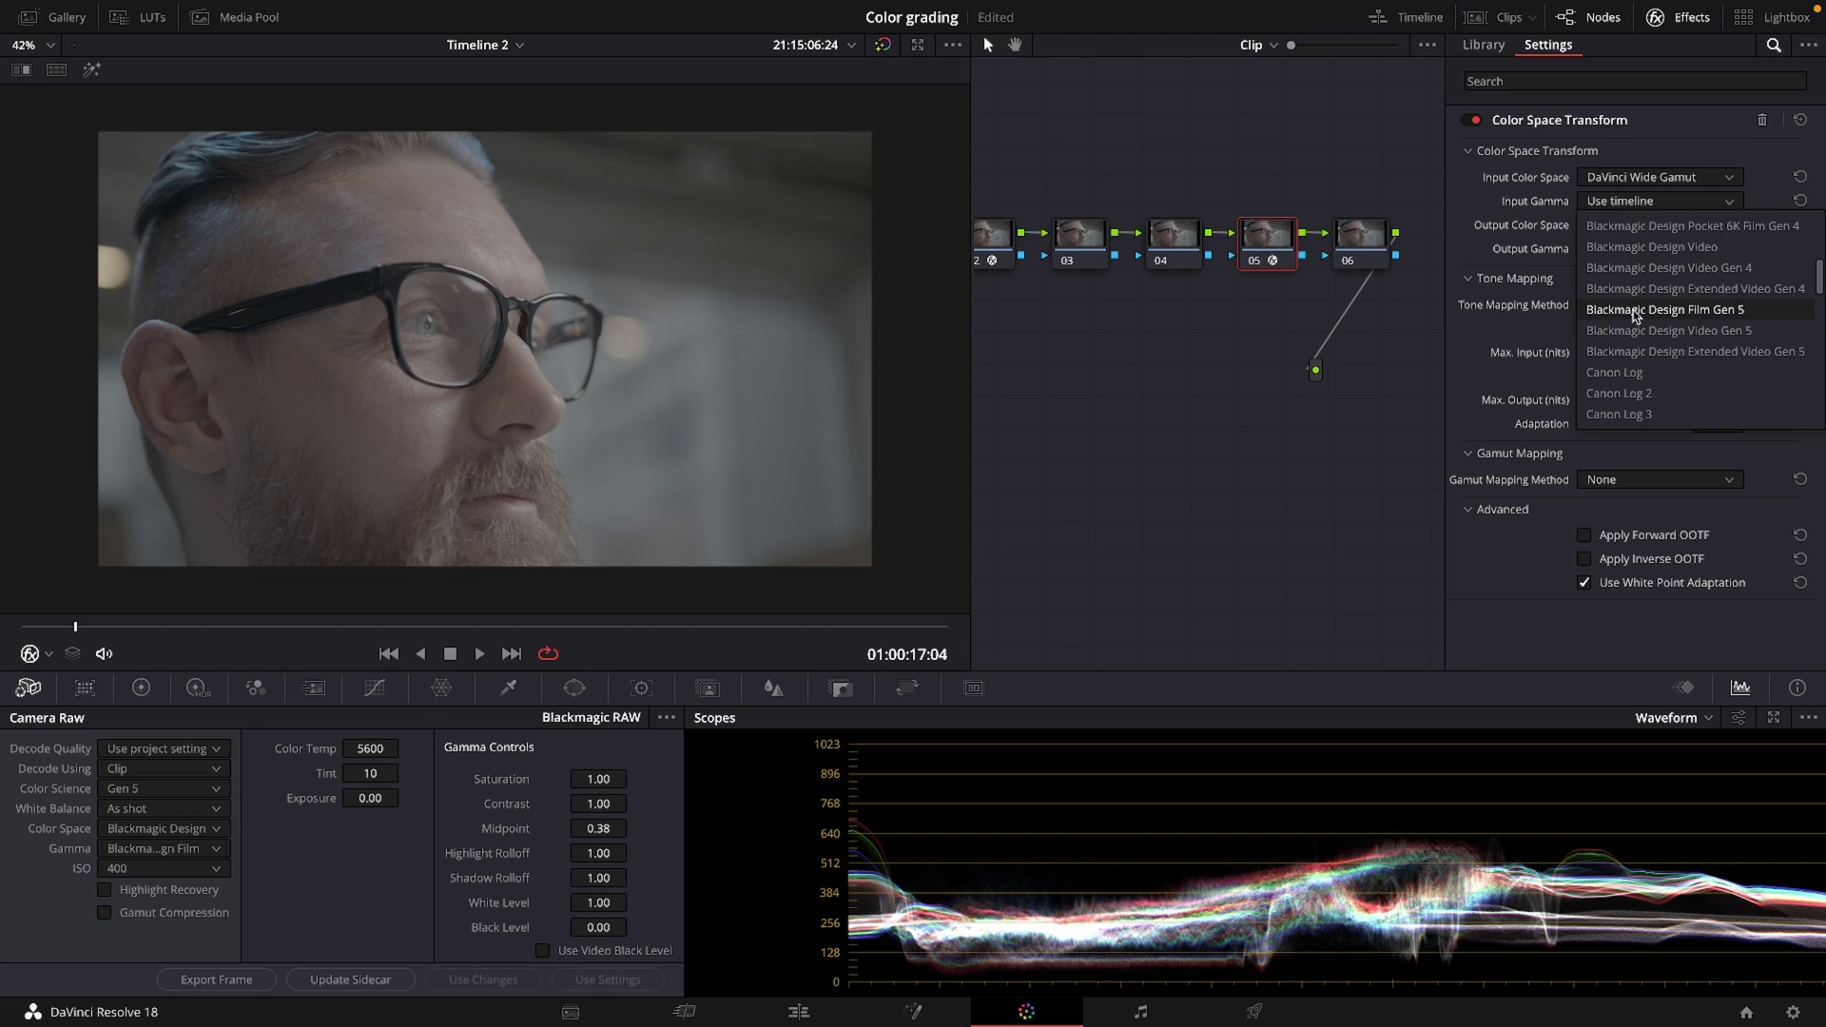
scroll(1634, 316, down, 3)
click(1617, 328)
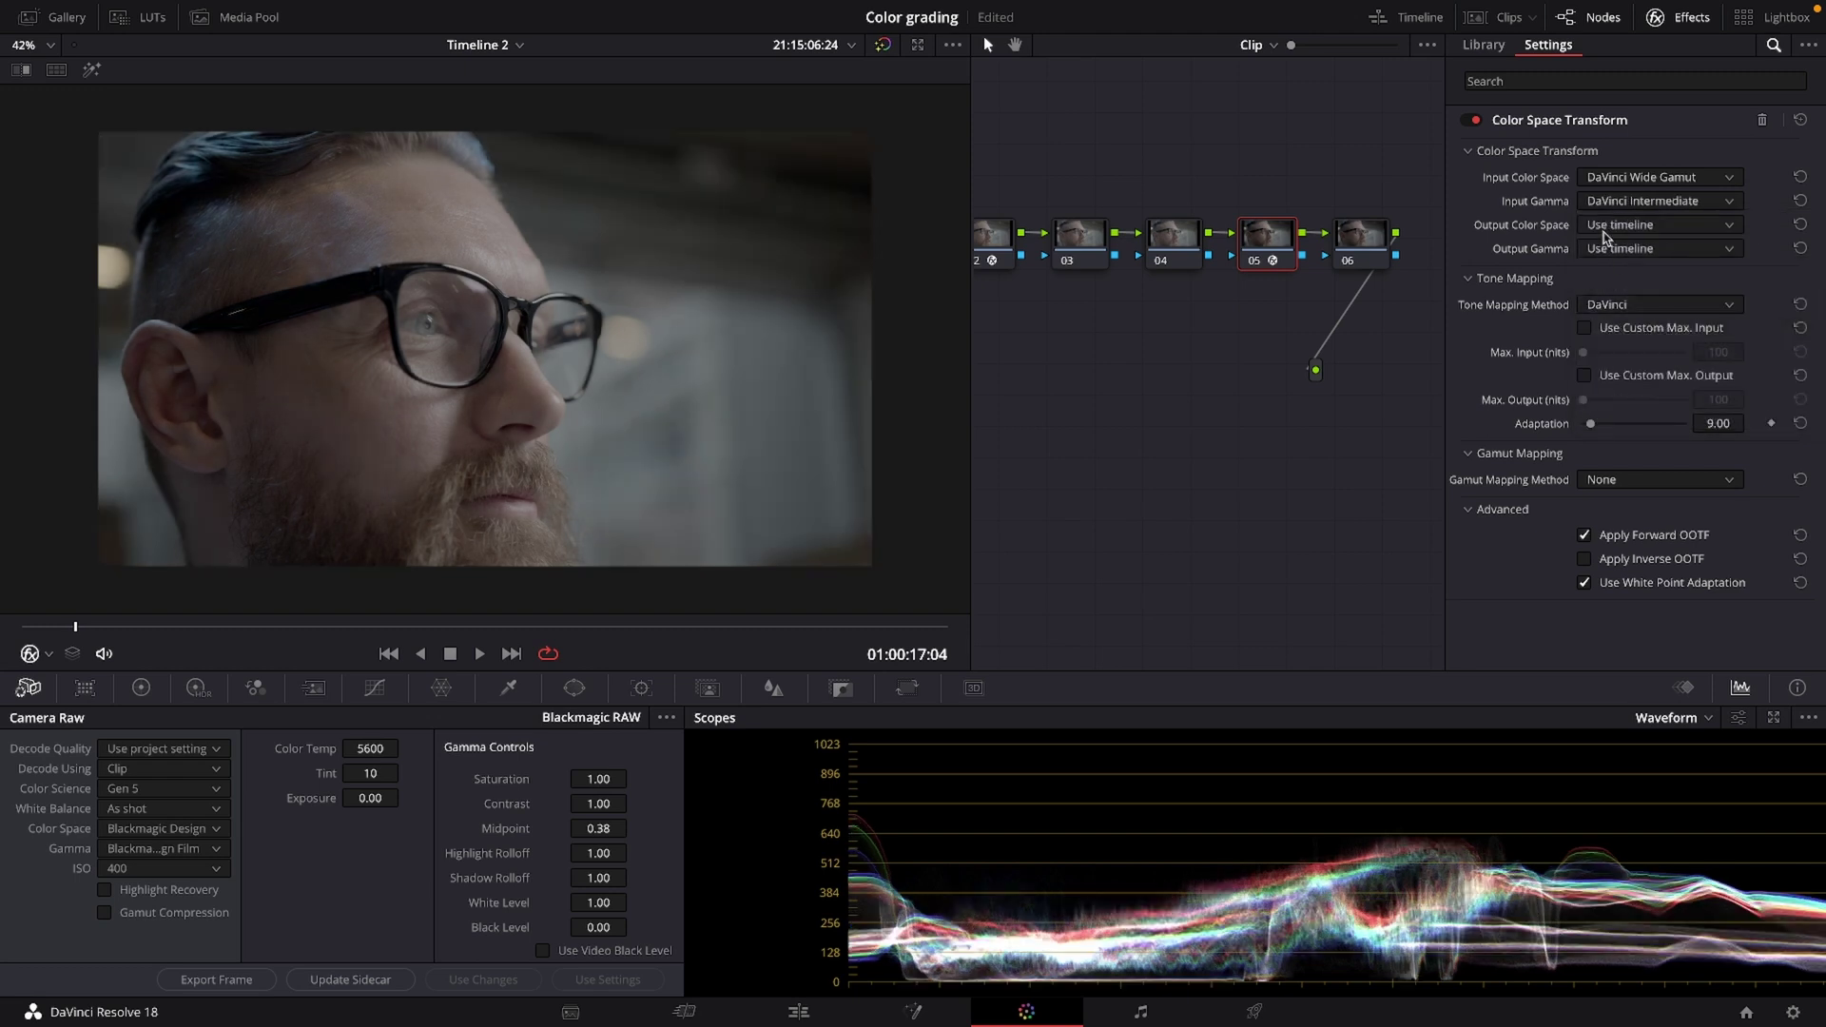
Set node 05's transform output to Rec.709 with Cineon Film Log gamma.
click(1604, 228)
scroll(1651, 359, down, 5)
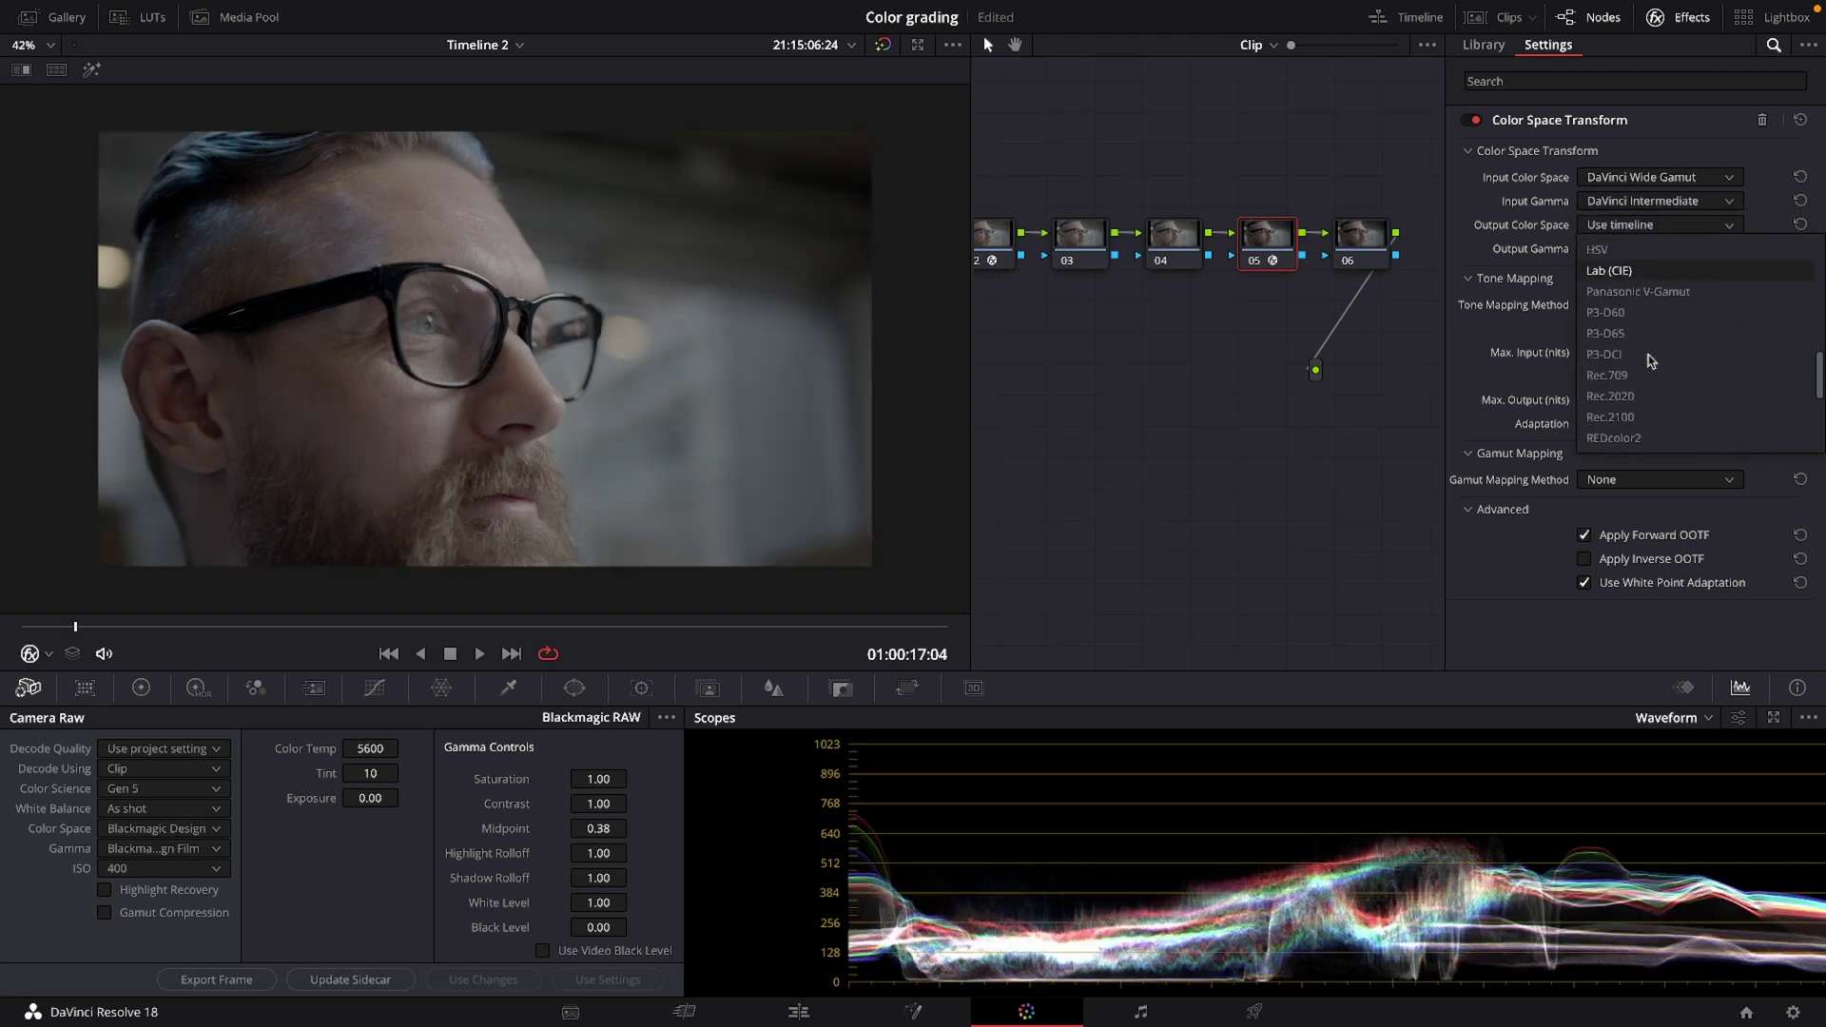
click(1607, 375)
click(1617, 248)
scroll(1662, 371, down, 2)
scroll(1662, 371, down, 3)
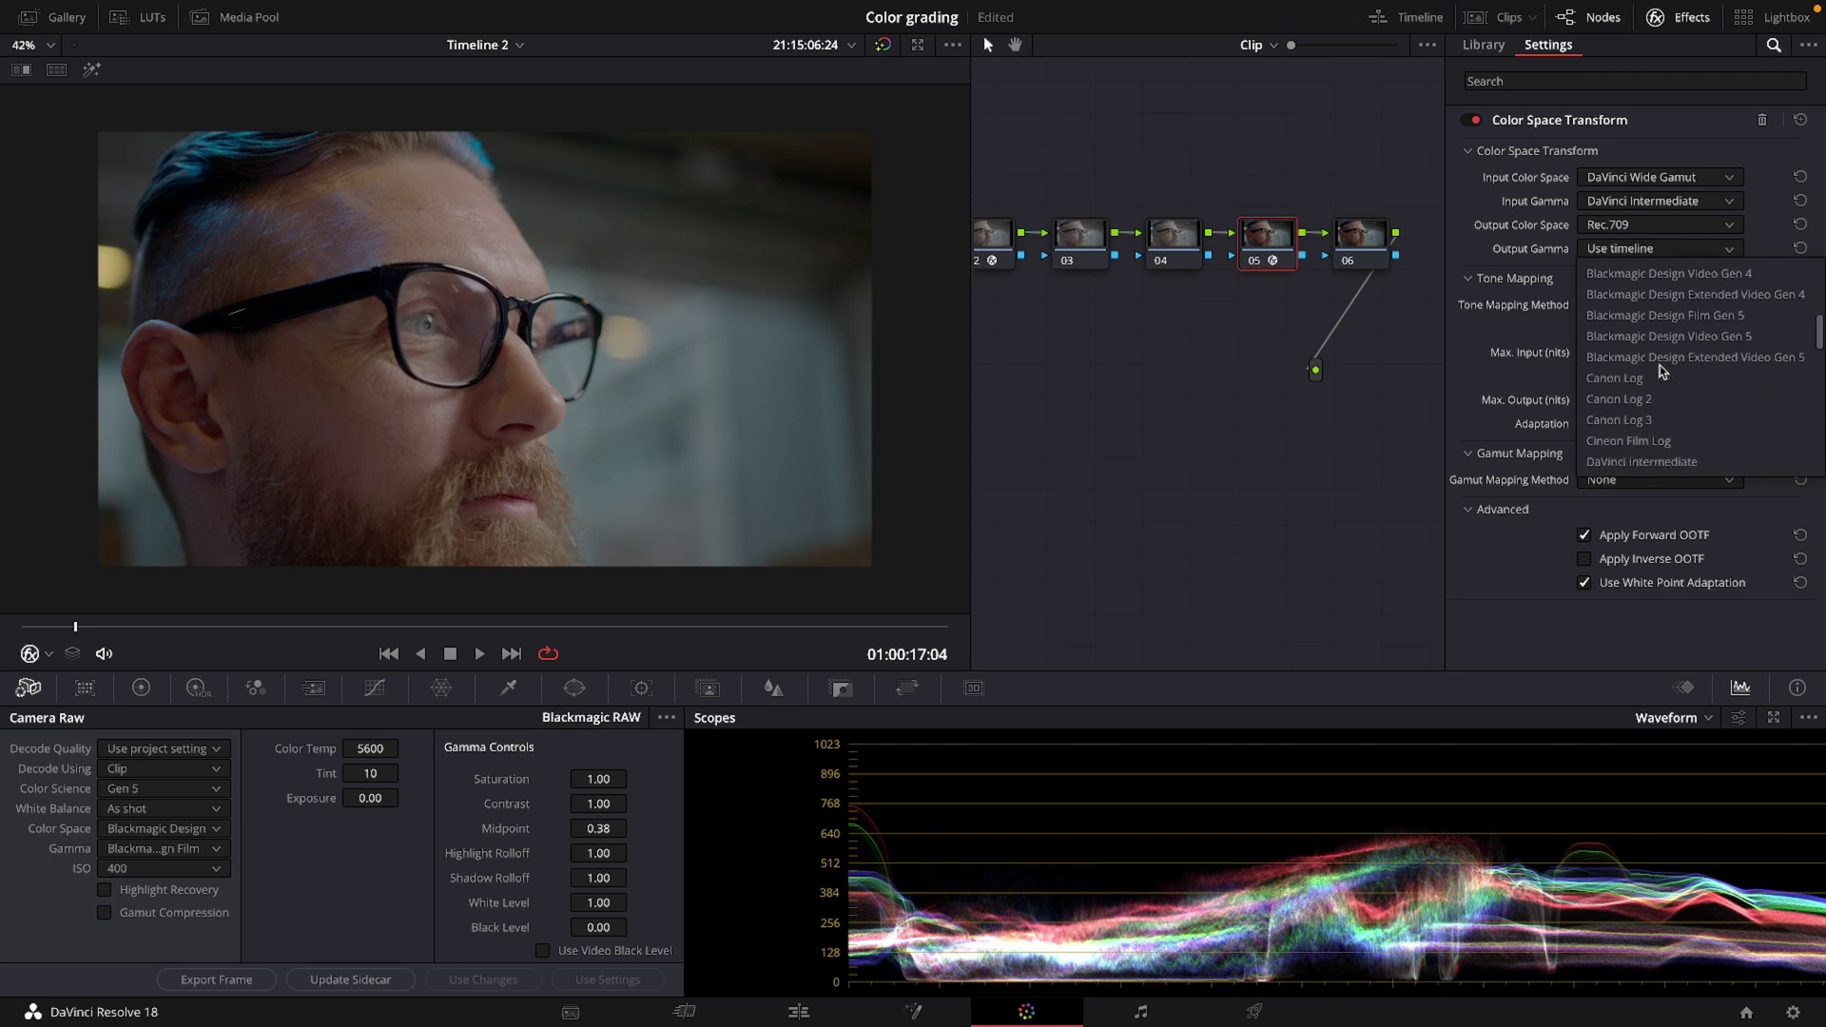
click(1644, 440)
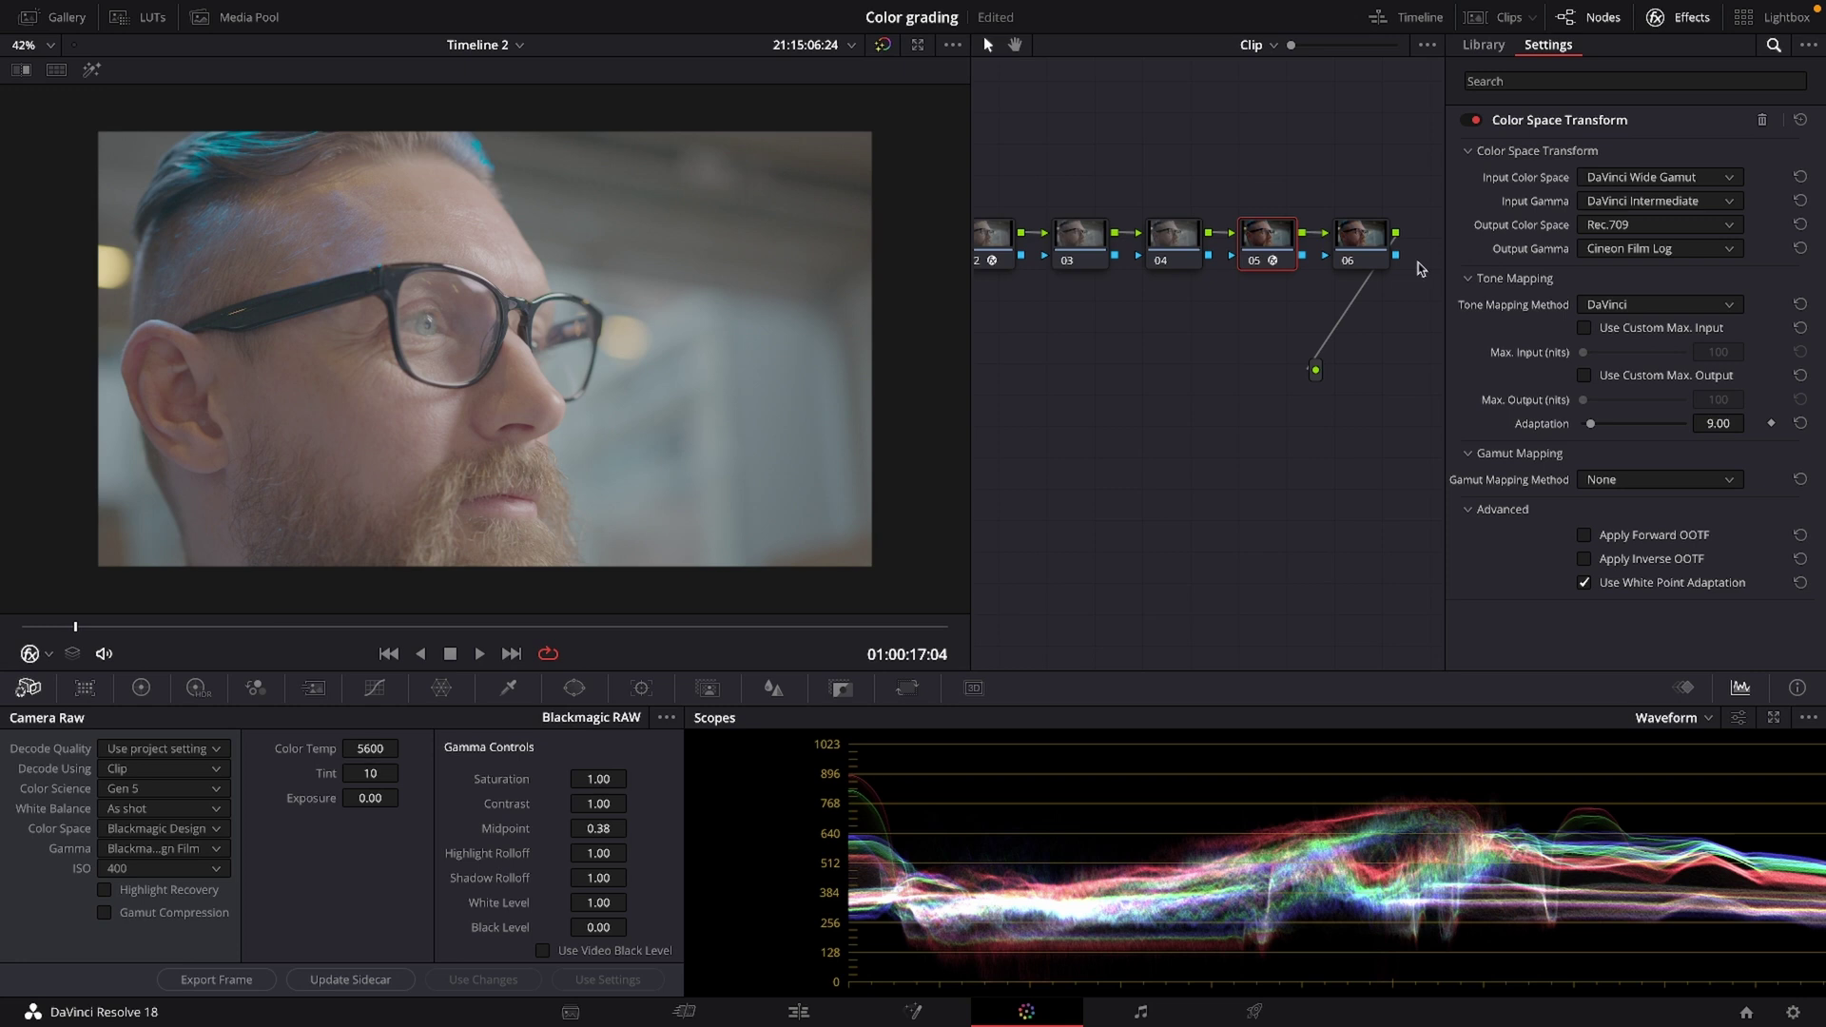
click(1360, 237)
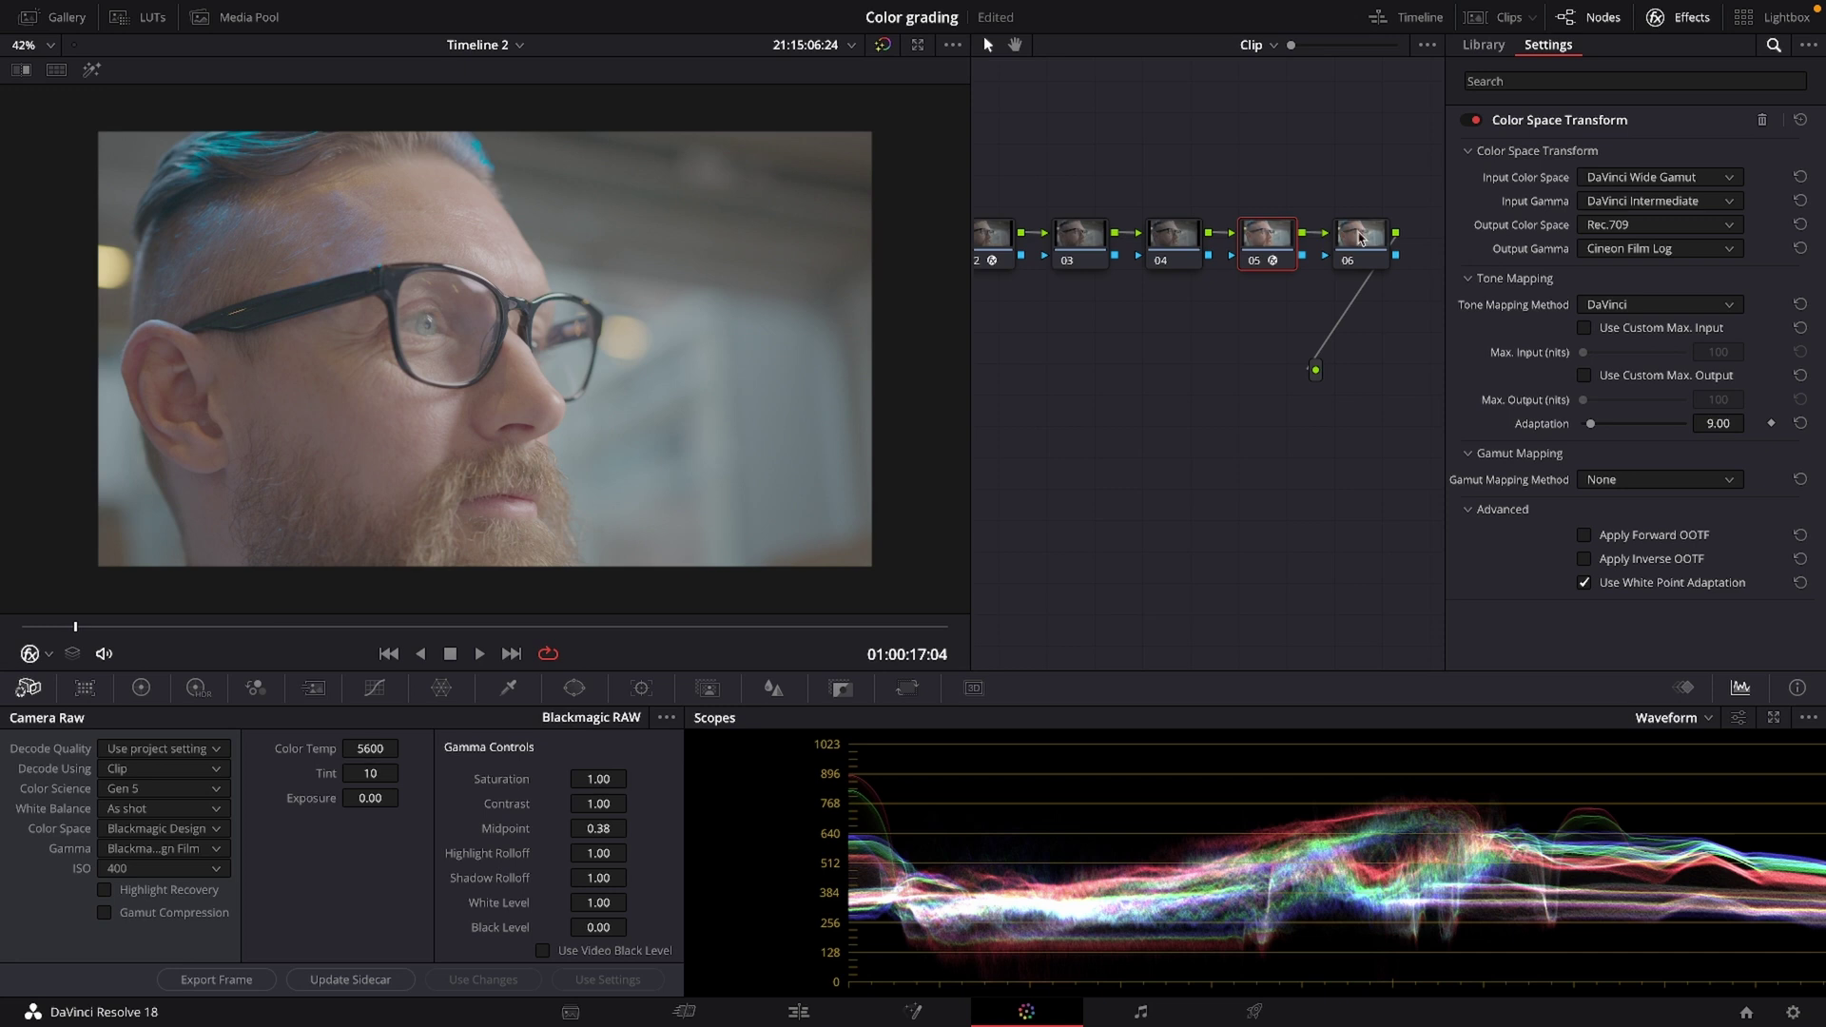
Apply the Kodak 2383 Film Looks LUT to node 06.
click(1679, 17)
right_click(1534, 249)
mouse_move(1591, 466)
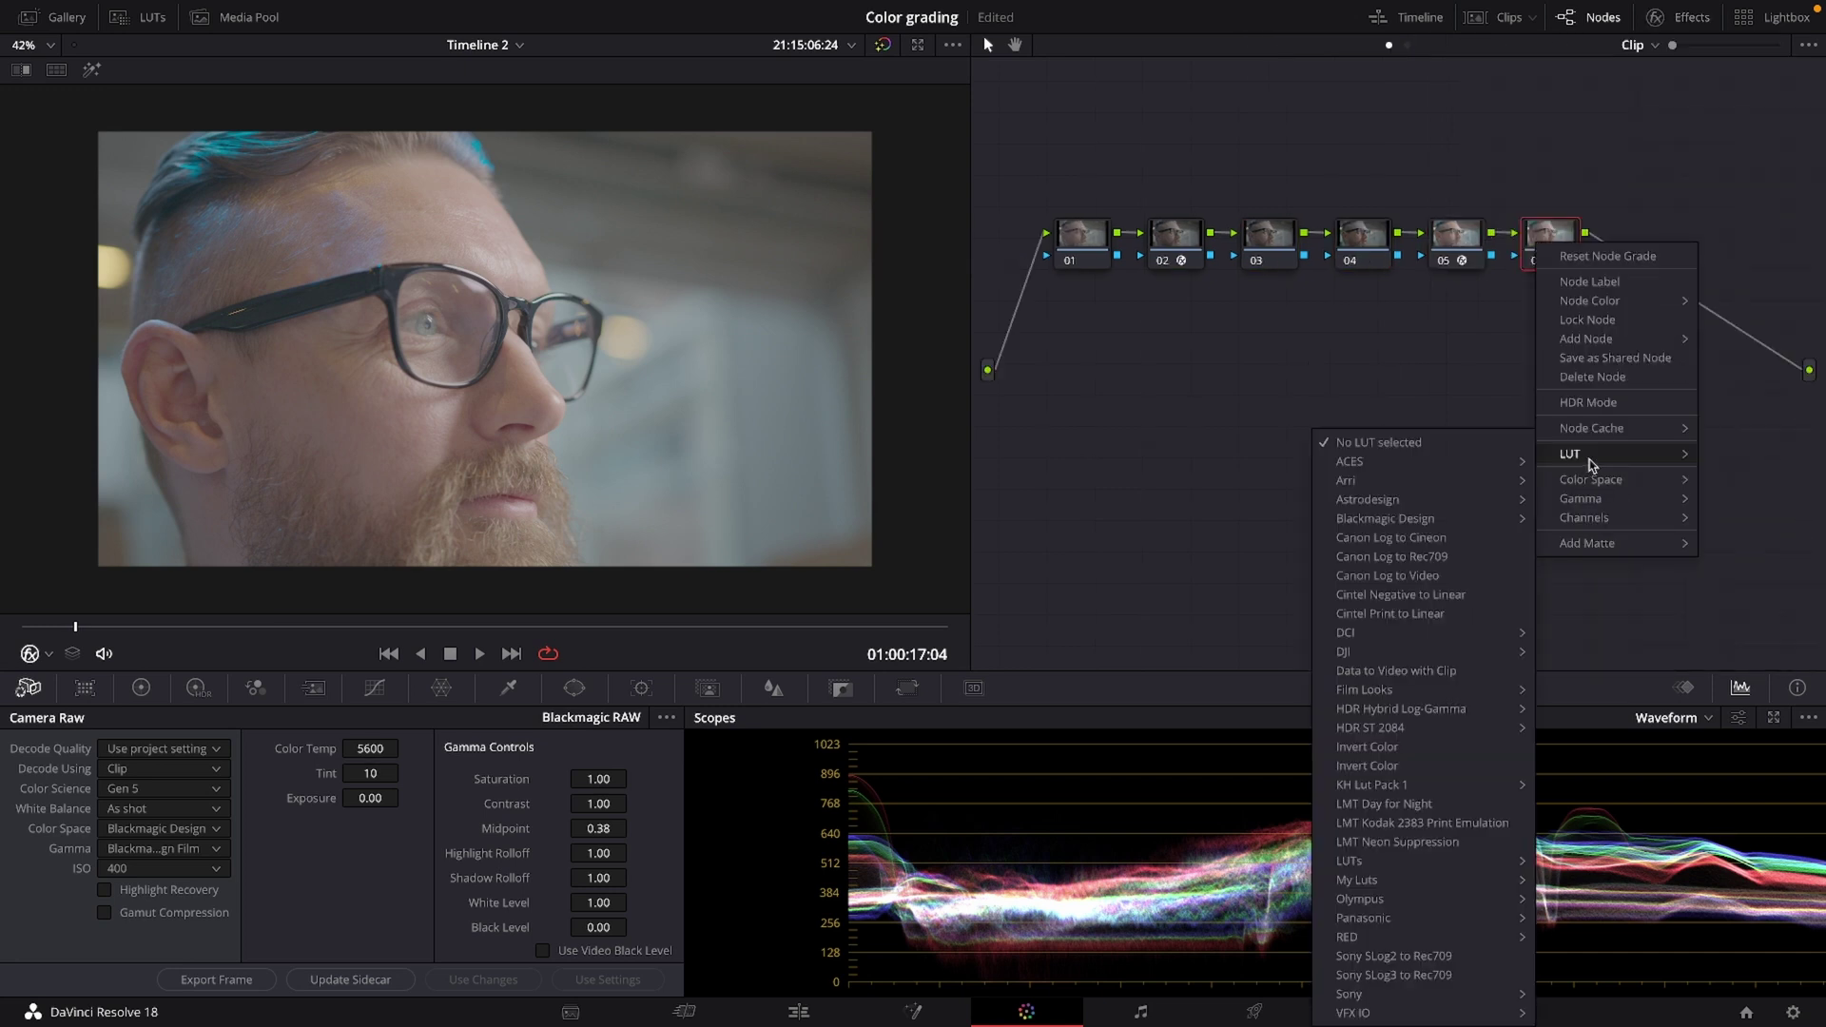
mouse_move(1498, 696)
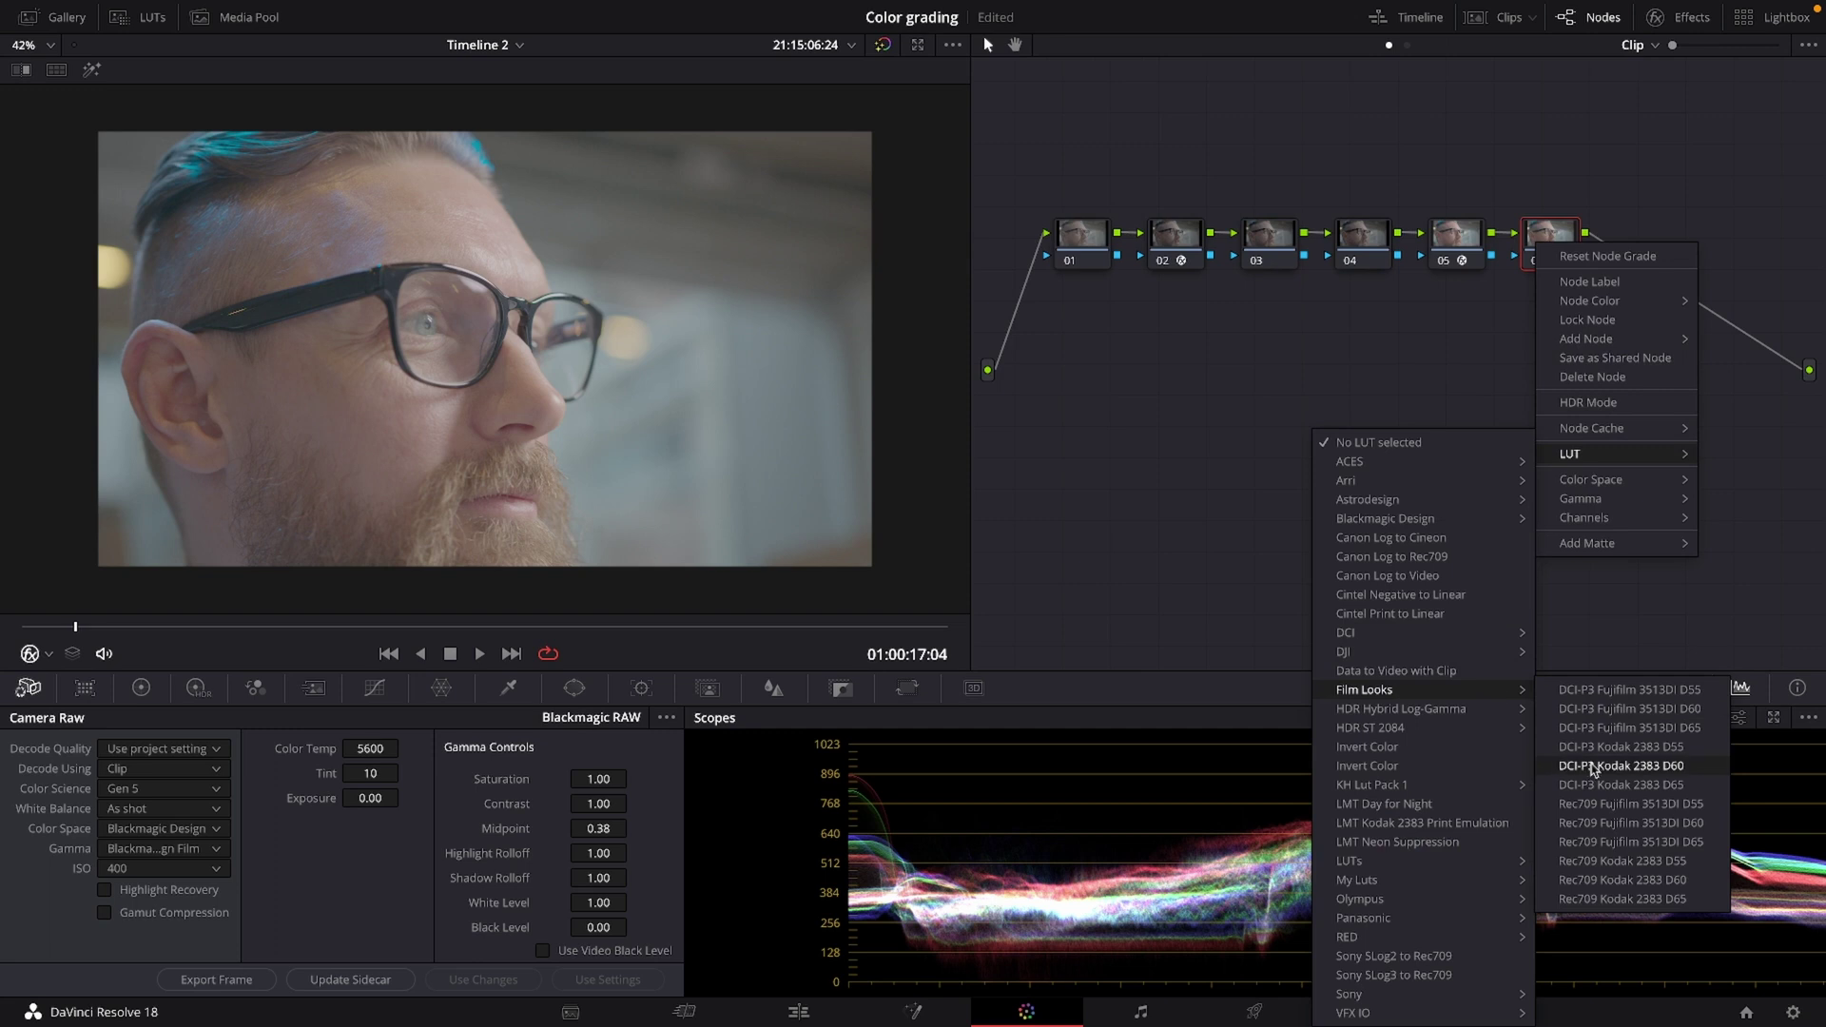
click(1604, 824)
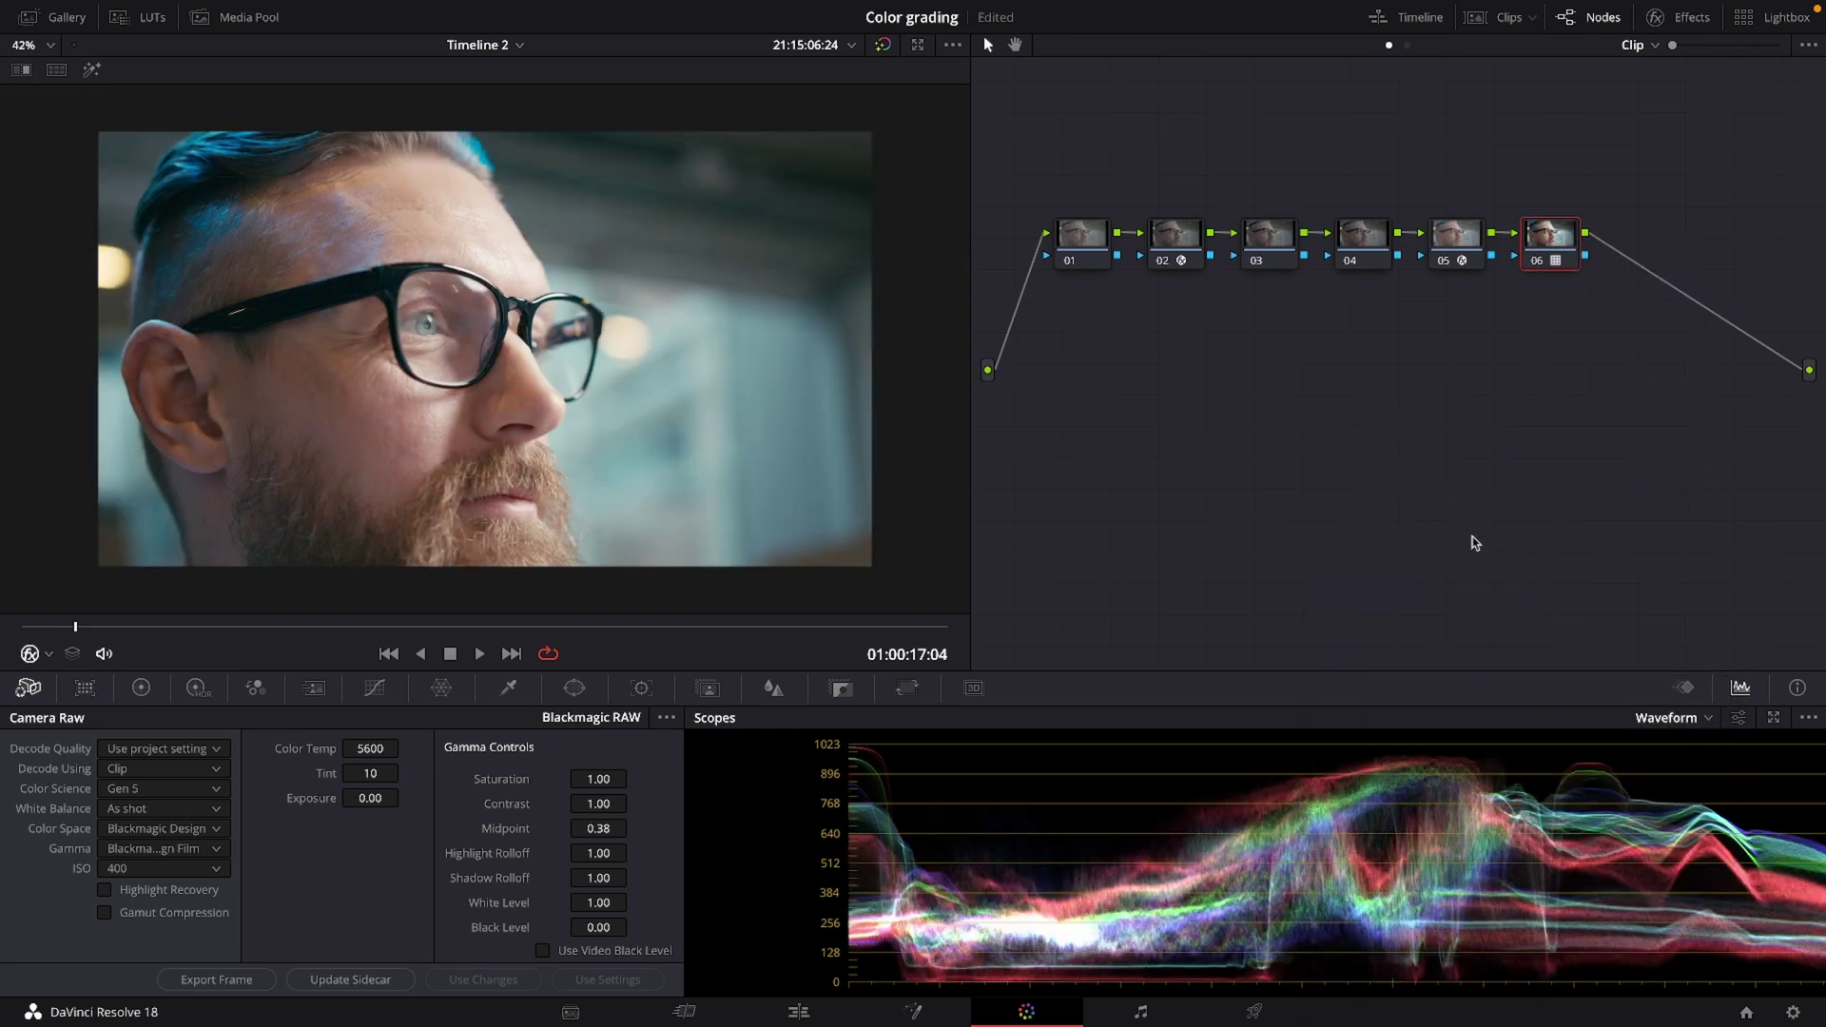
Add serial node 07 after node 06, then lower the raw gamma Midpoint on node 01.
right_click(1569, 231)
mouse_move(1584, 328)
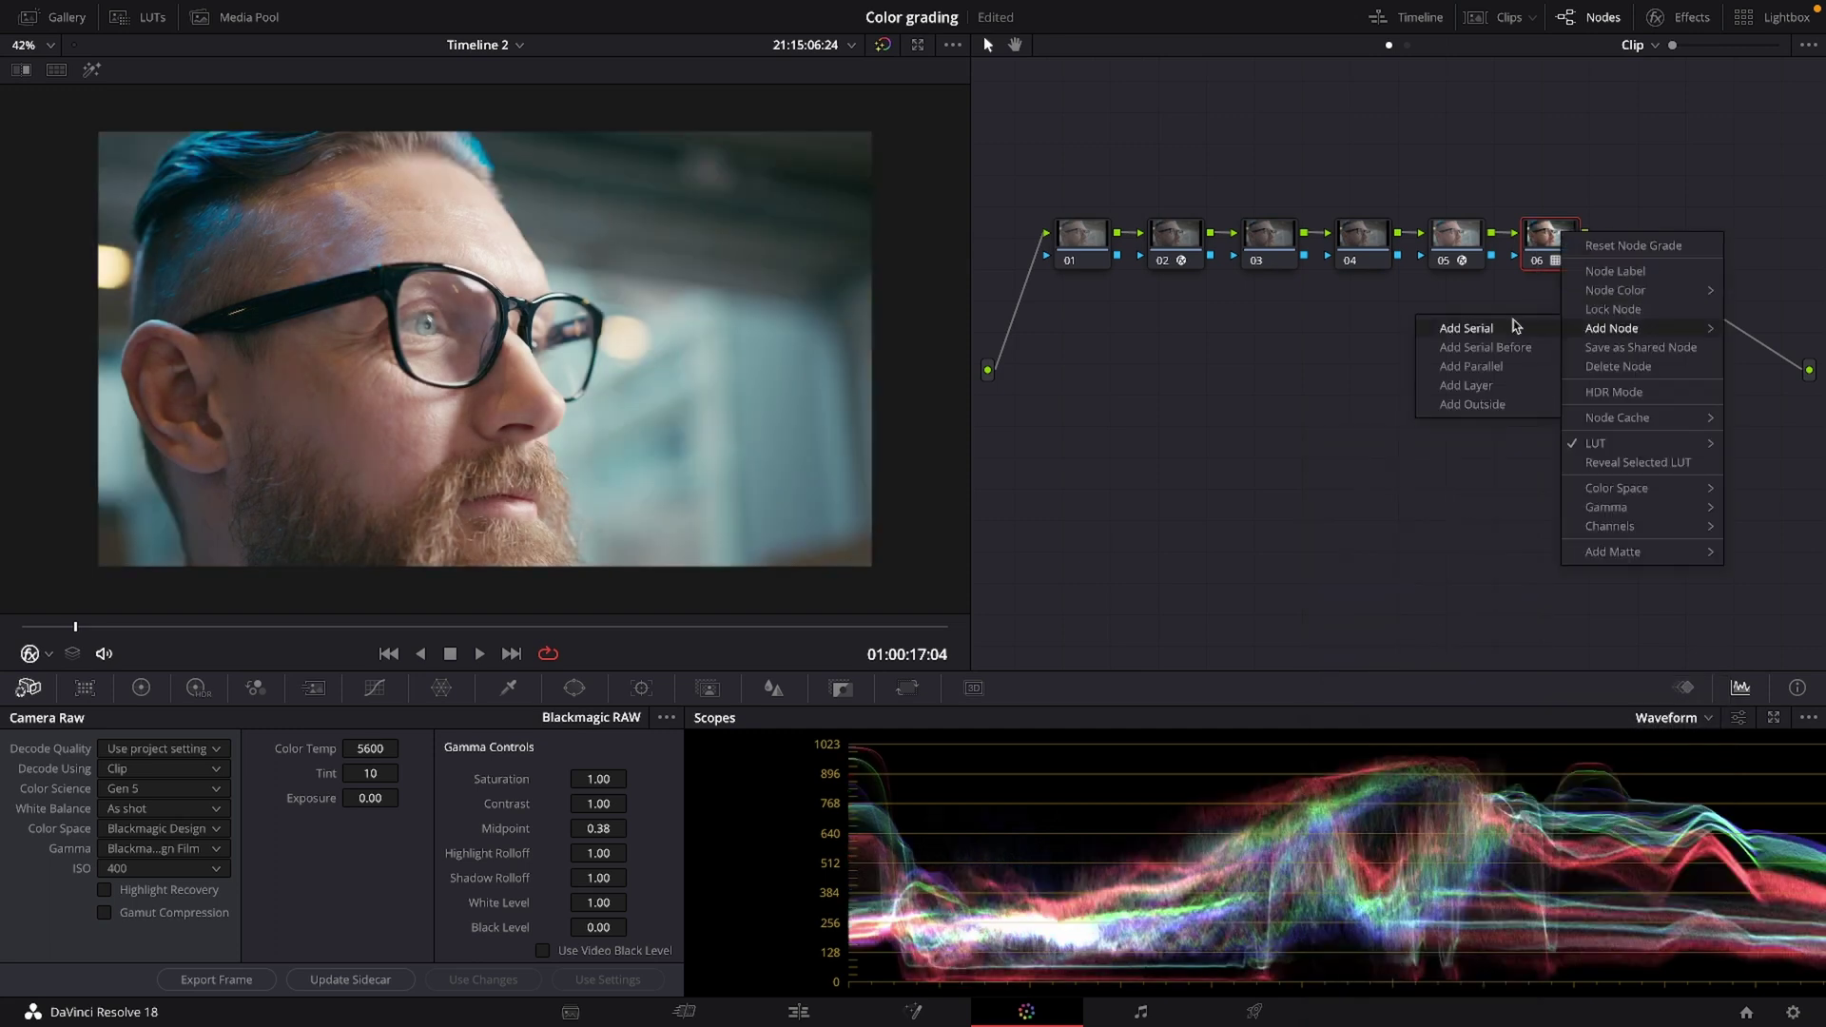
click(1470, 328)
click(1084, 249)
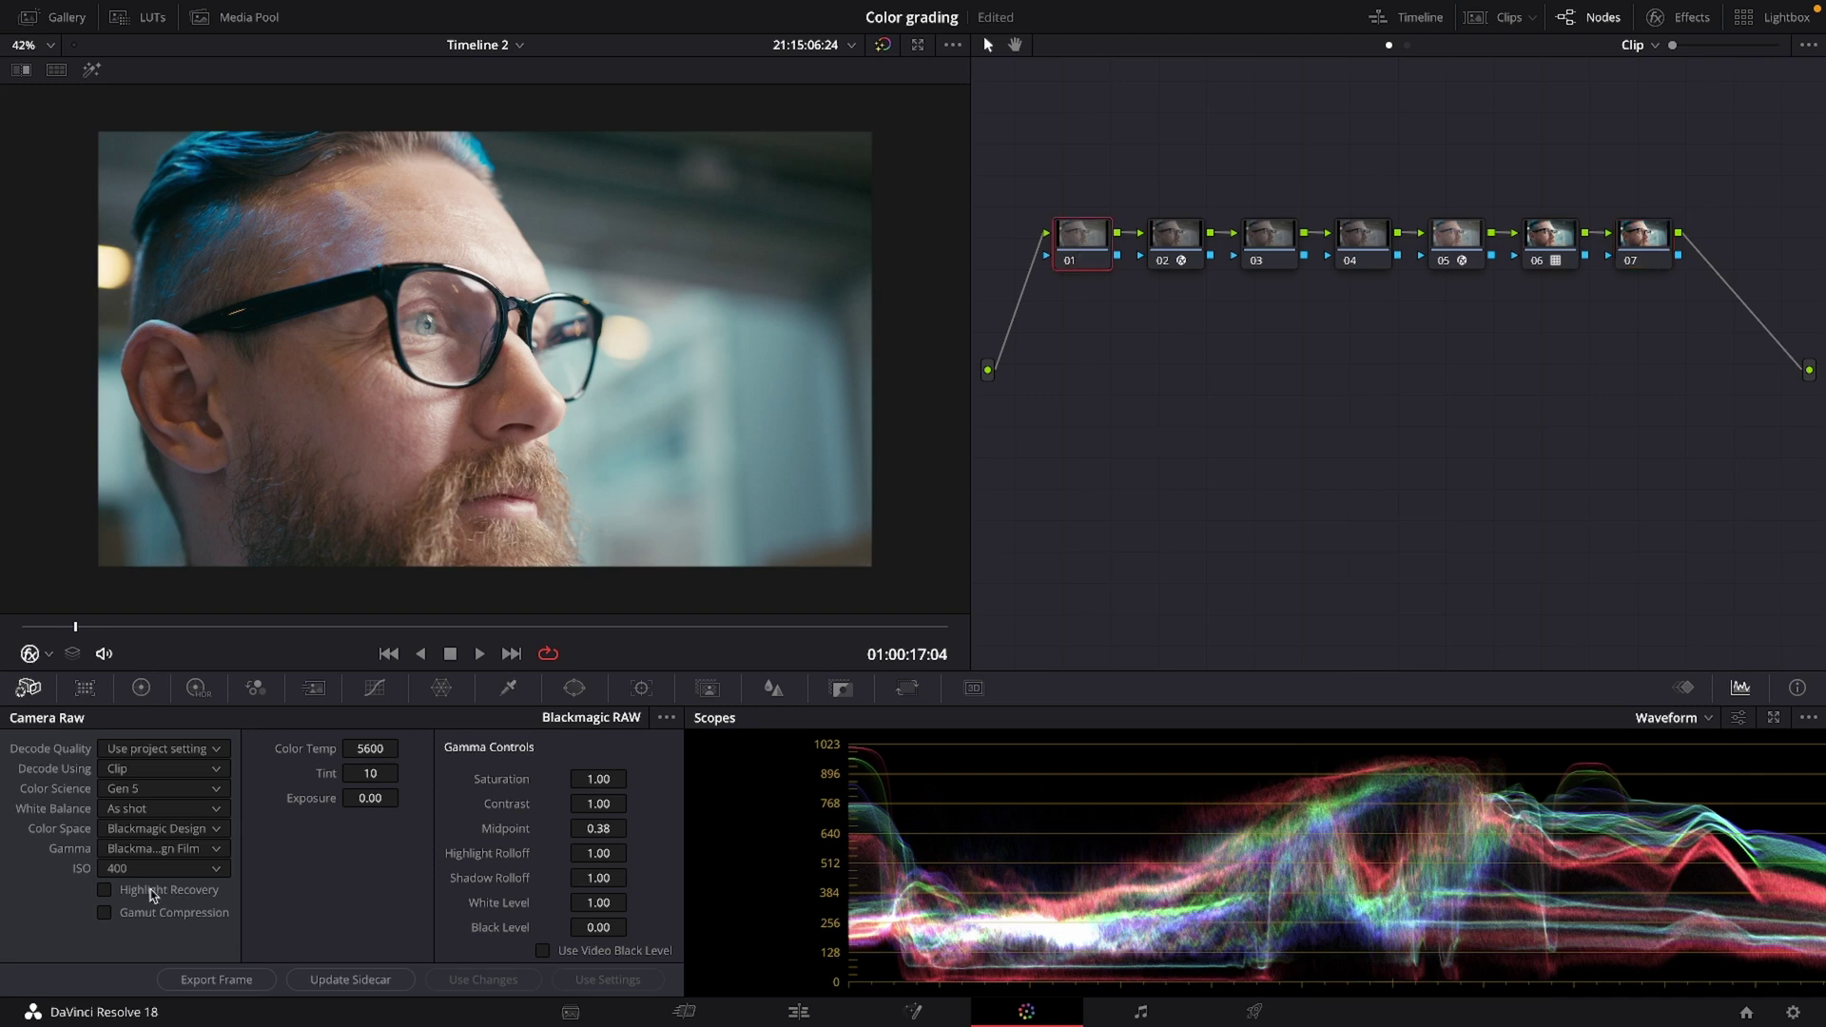
drag(599, 830, 571, 830)
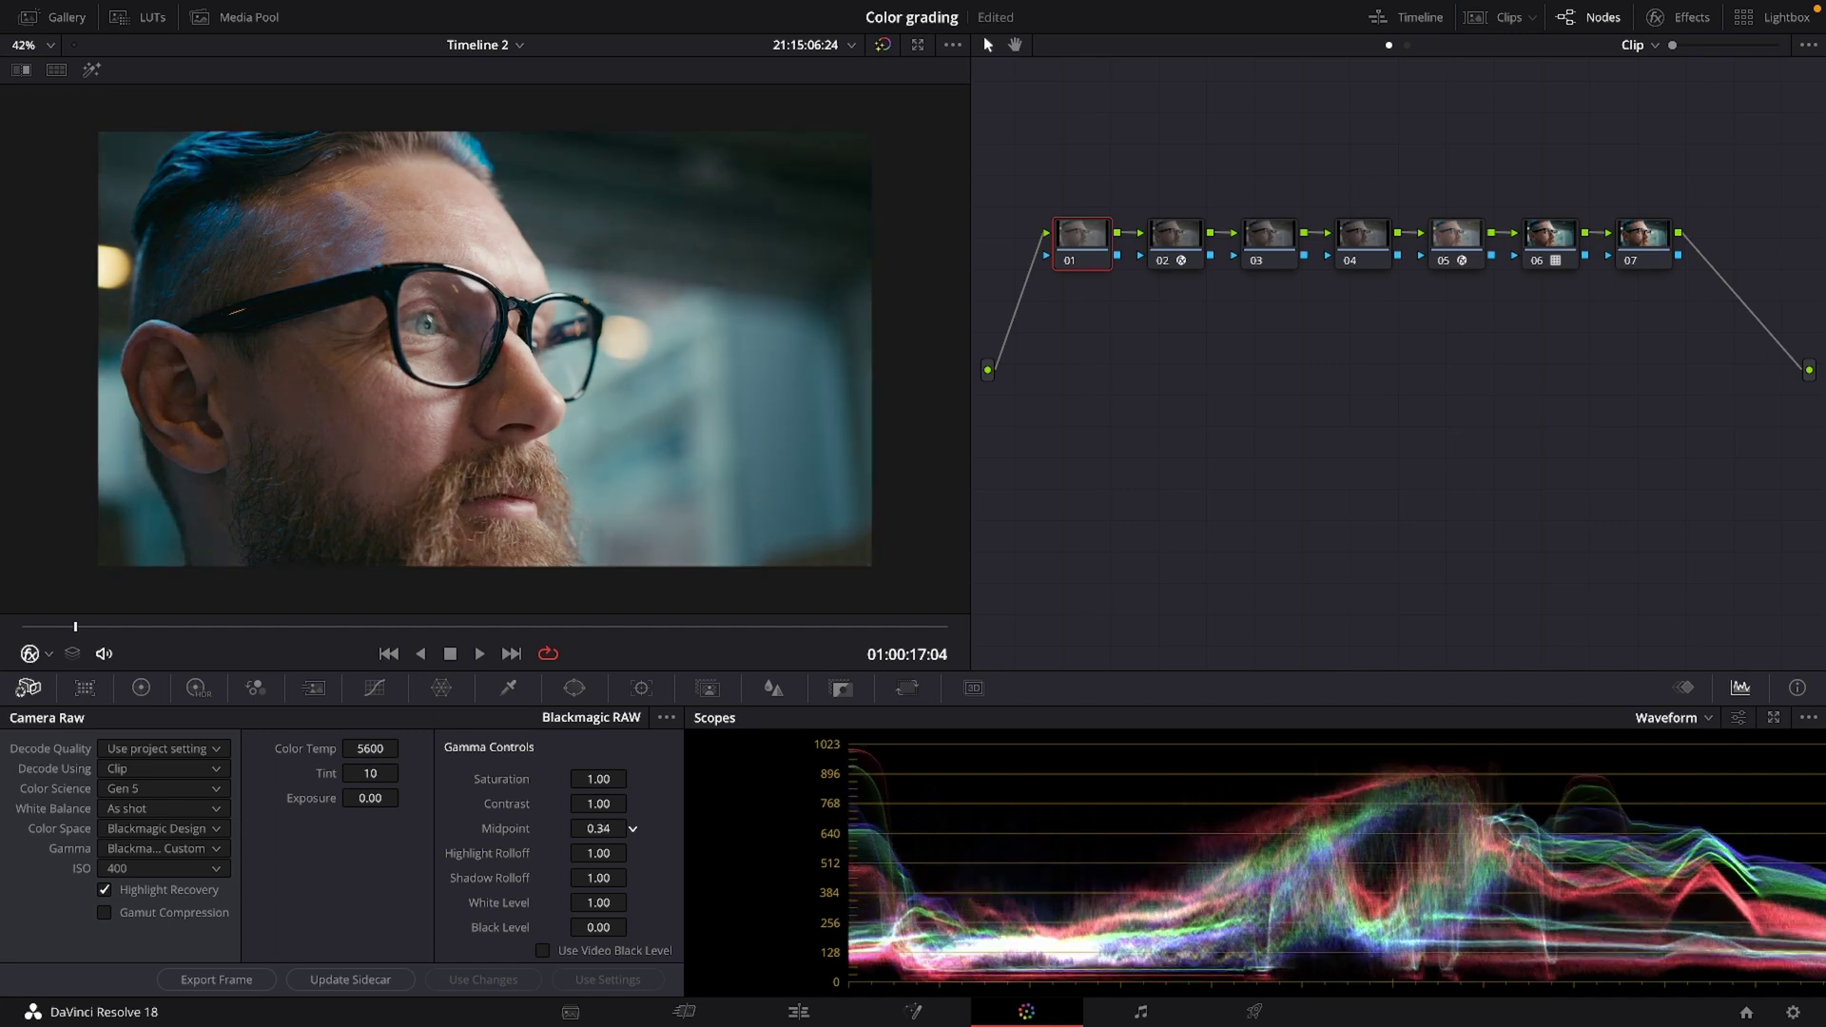